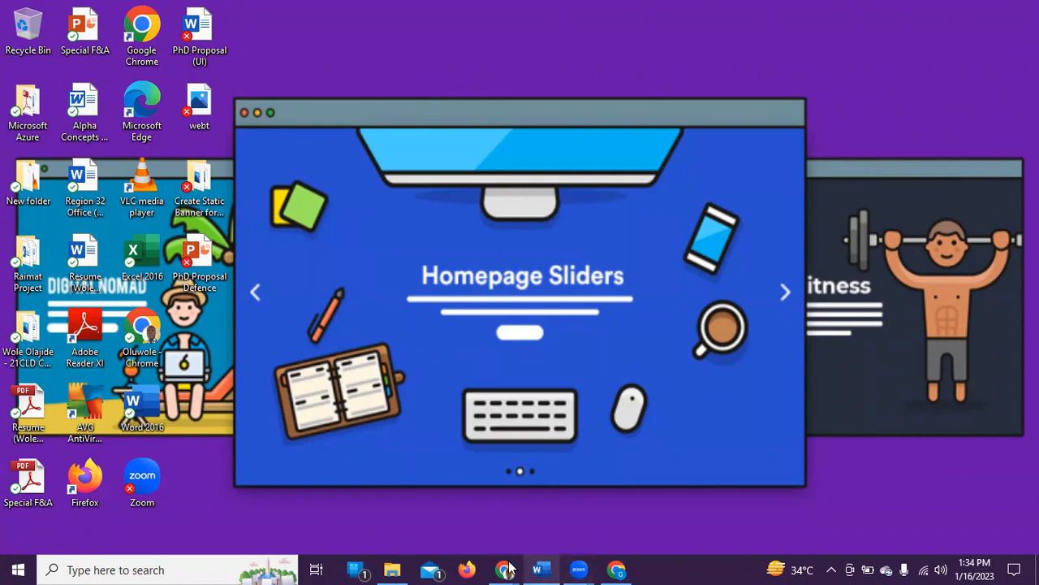
# - Switch to the website admin dashboard in Chrome and open the page content editor of the HomePage Banner page
pyautogui.moveTo(505, 569)
pyautogui.click(555, 519)
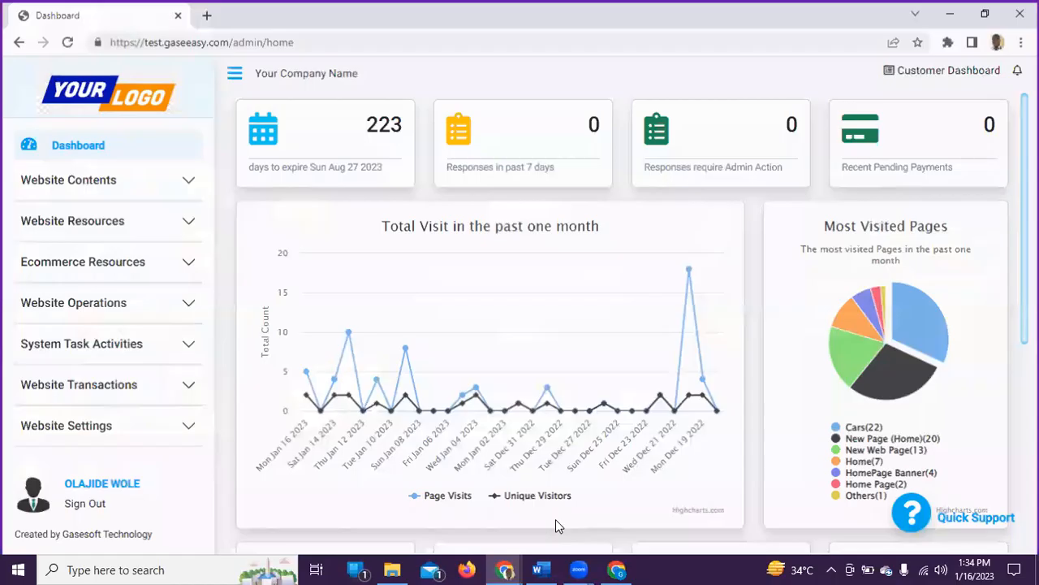
pyautogui.click(104, 181)
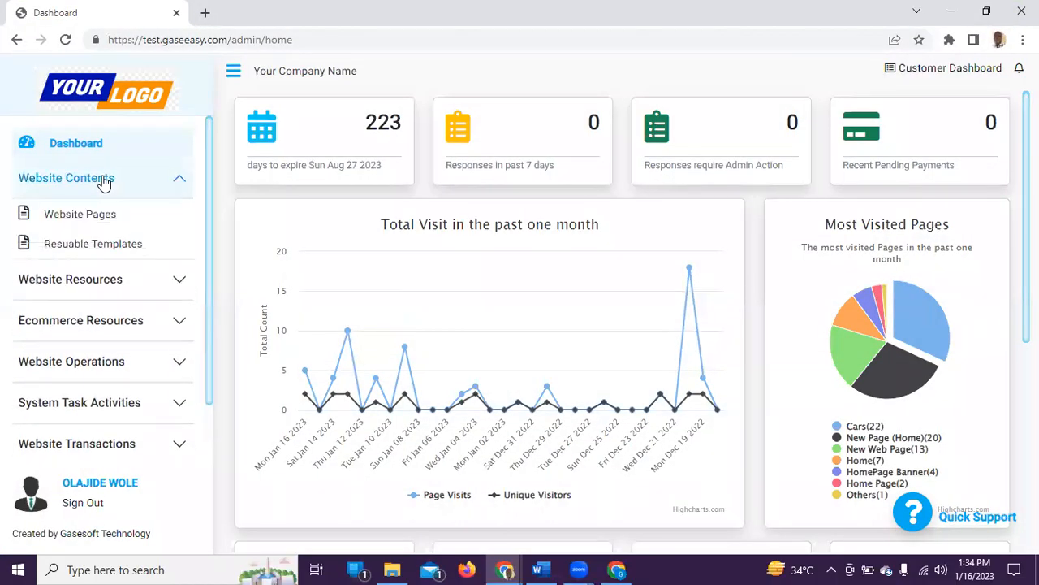
pyautogui.click(104, 217)
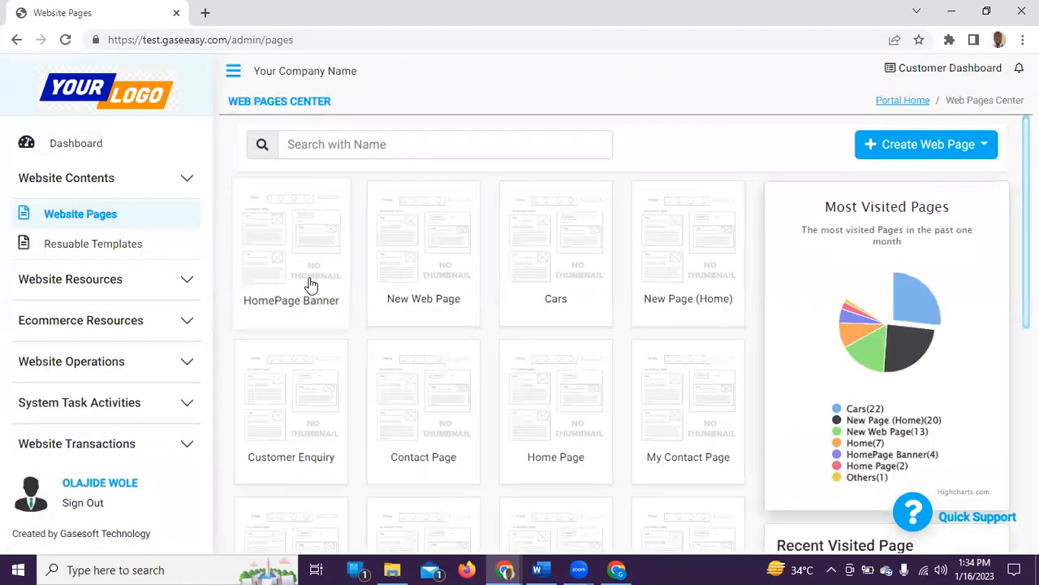
pyautogui.click(308, 283)
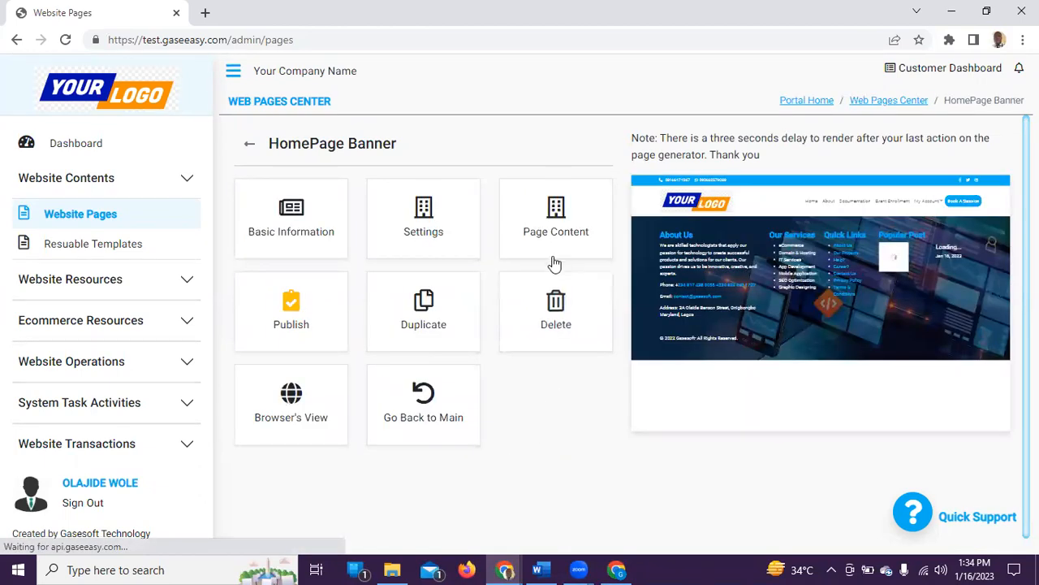
pyautogui.click(562, 228)
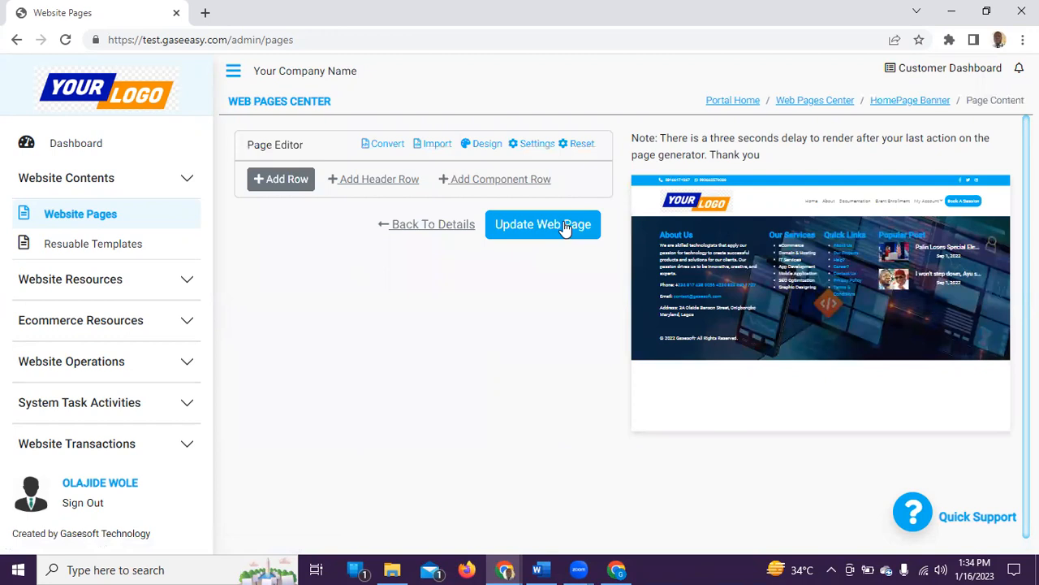
# - Add a row to the page and delete its default picture and text contents
pyautogui.click(294, 180)
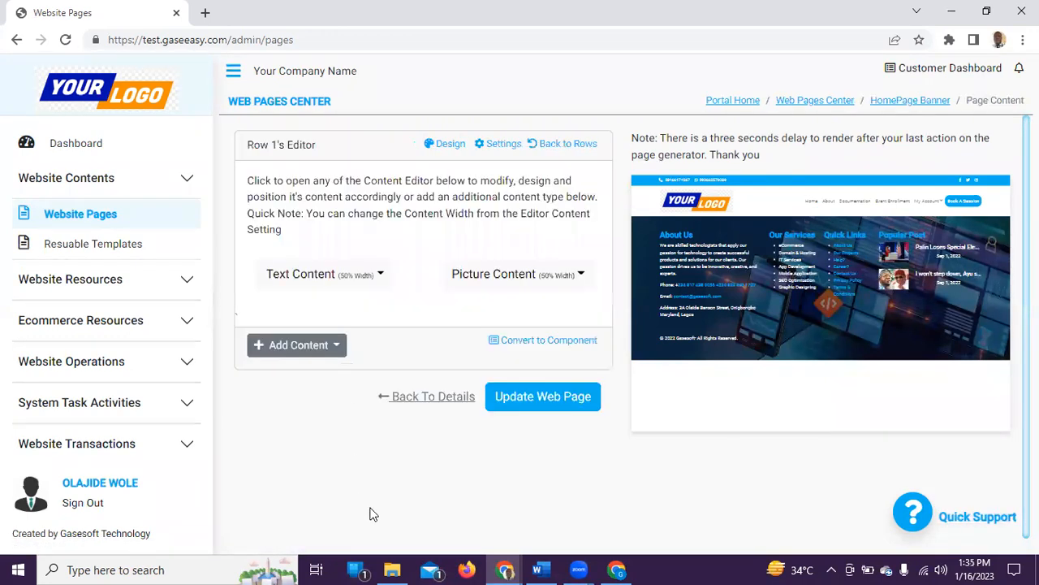
pyautogui.click(547, 274)
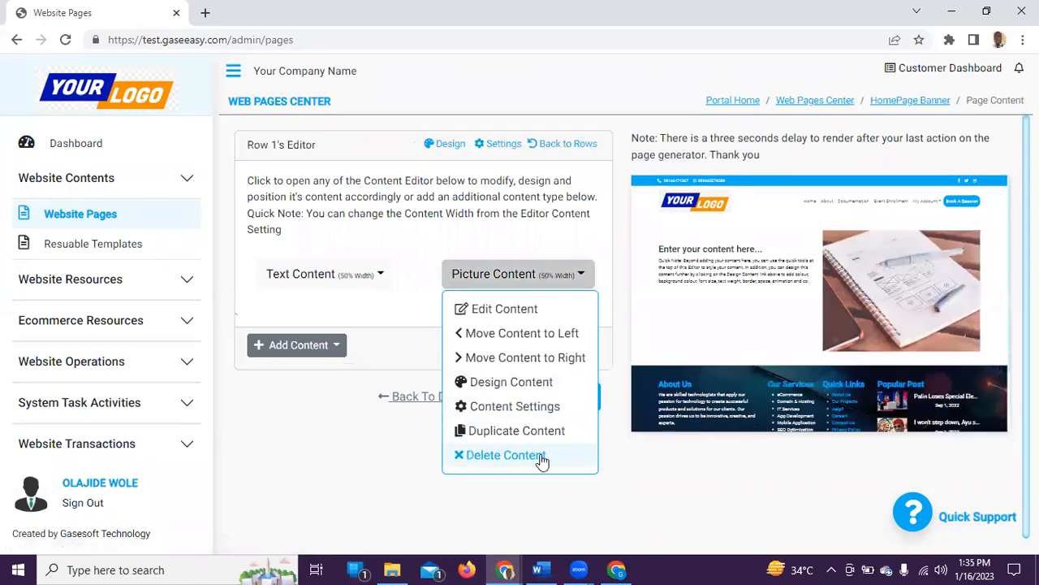
pyautogui.click(542, 458)
pyautogui.click(379, 279)
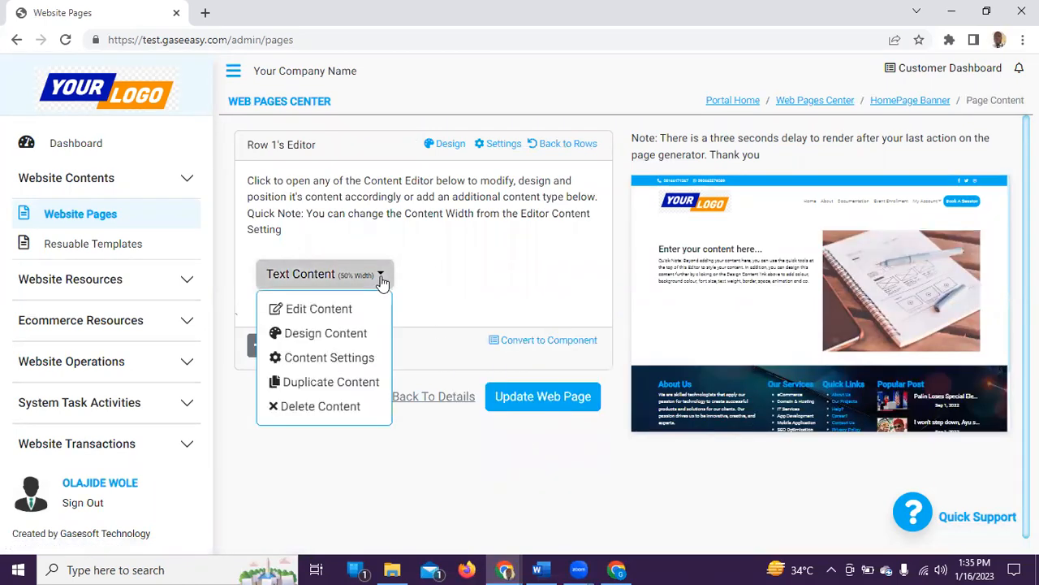
pyautogui.click(351, 408)
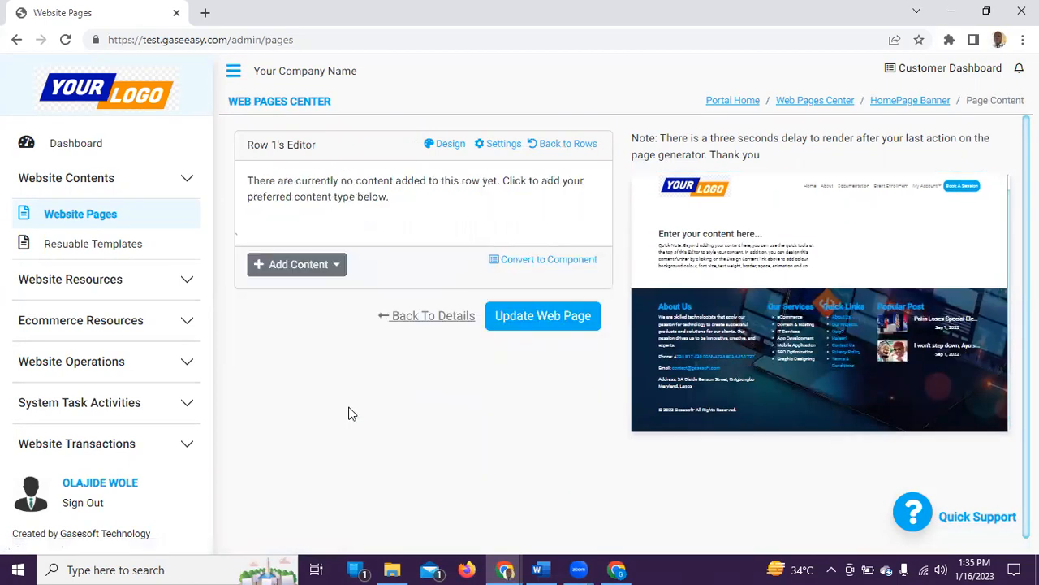
# - Add an internal component to the empty row and set its component type to Carousel
pyautogui.click(334, 266)
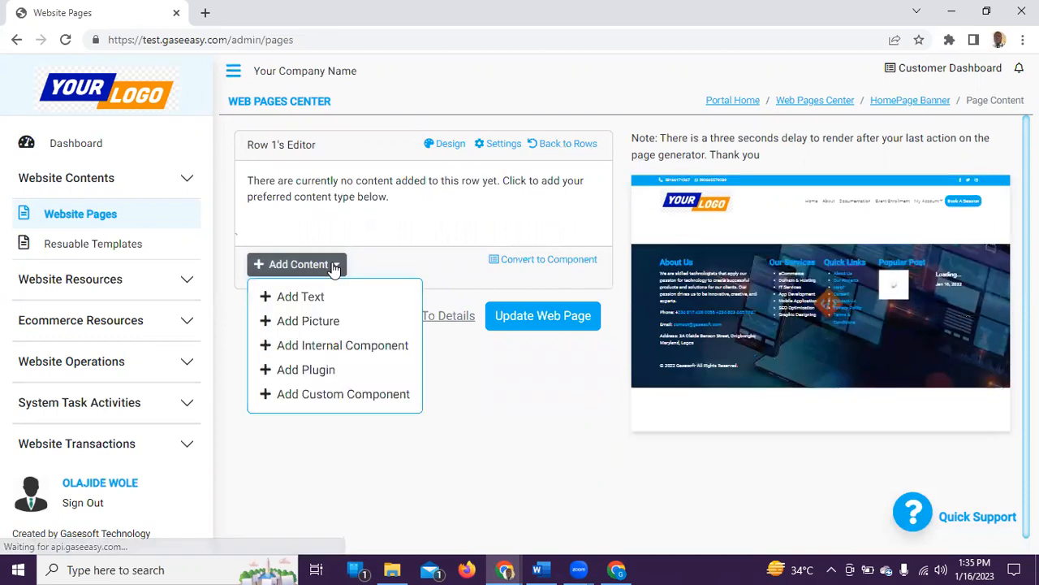
pyautogui.click(337, 347)
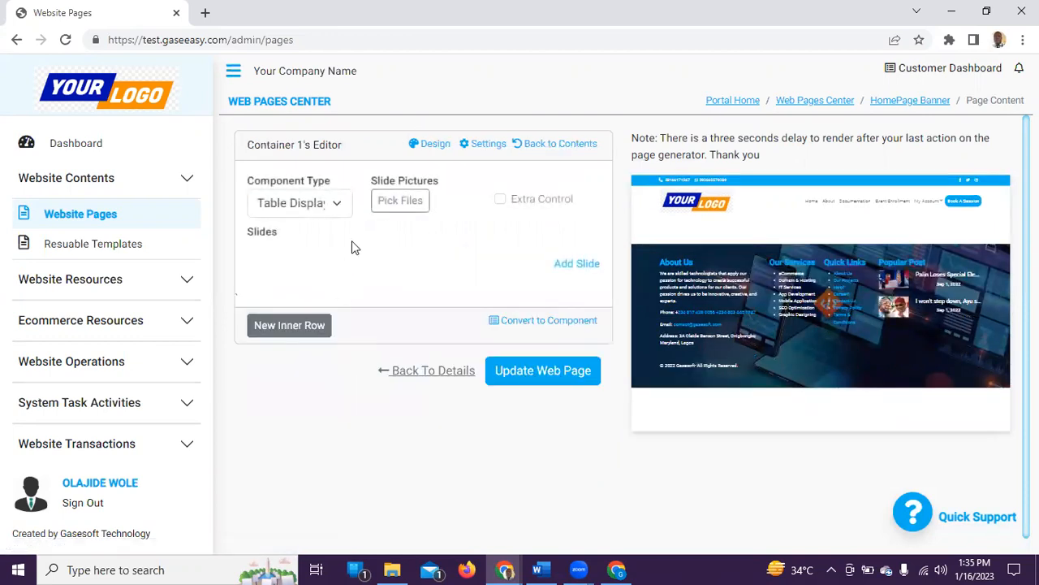
pyautogui.click(339, 205)
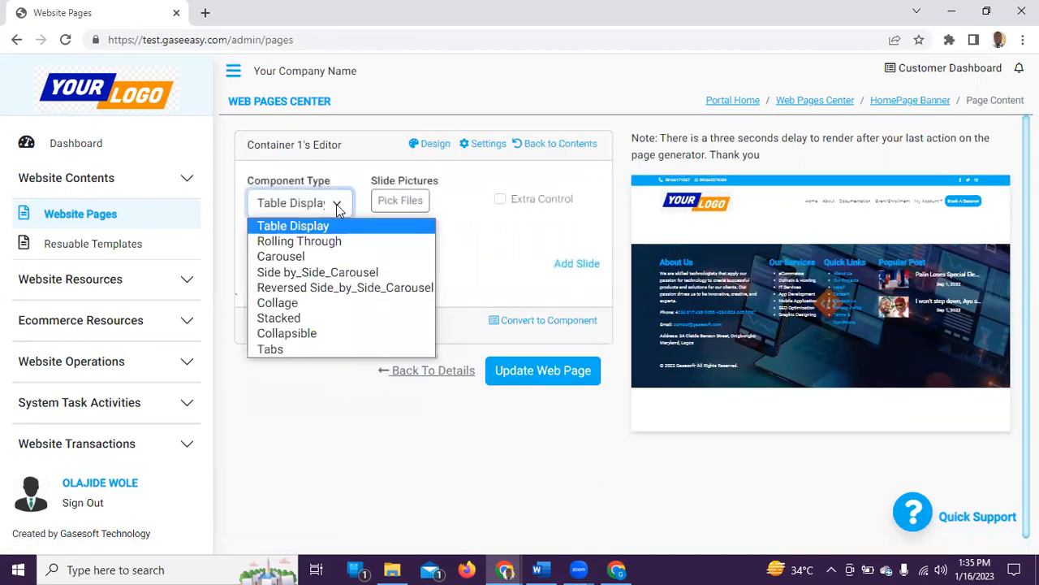
pyautogui.click(317, 258)
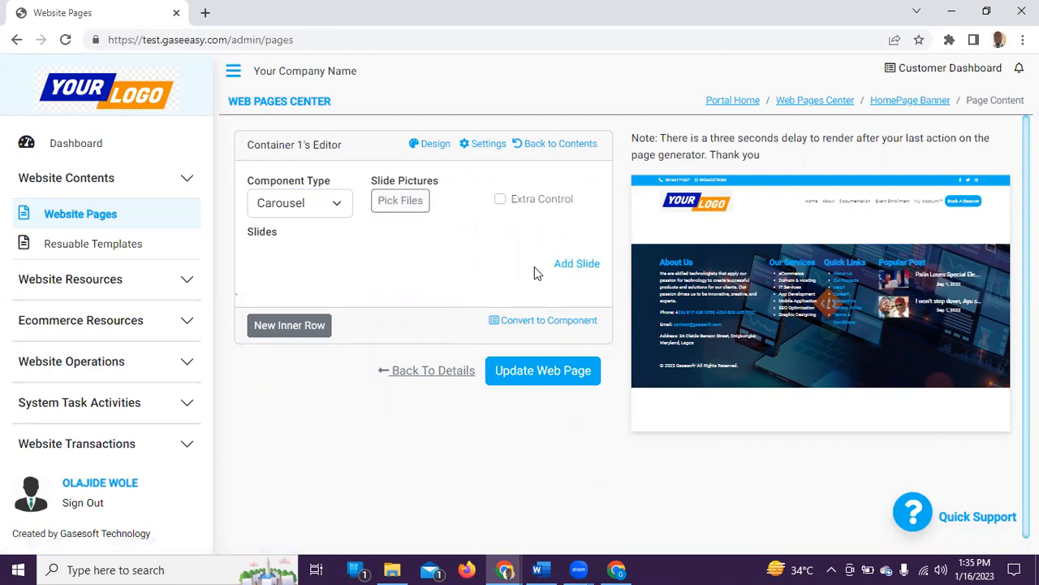
# - Add the 0.07 mb office picture and the 0.09 mb programmer picture from the Banner folder as carousel slides
pyautogui.click(402, 202)
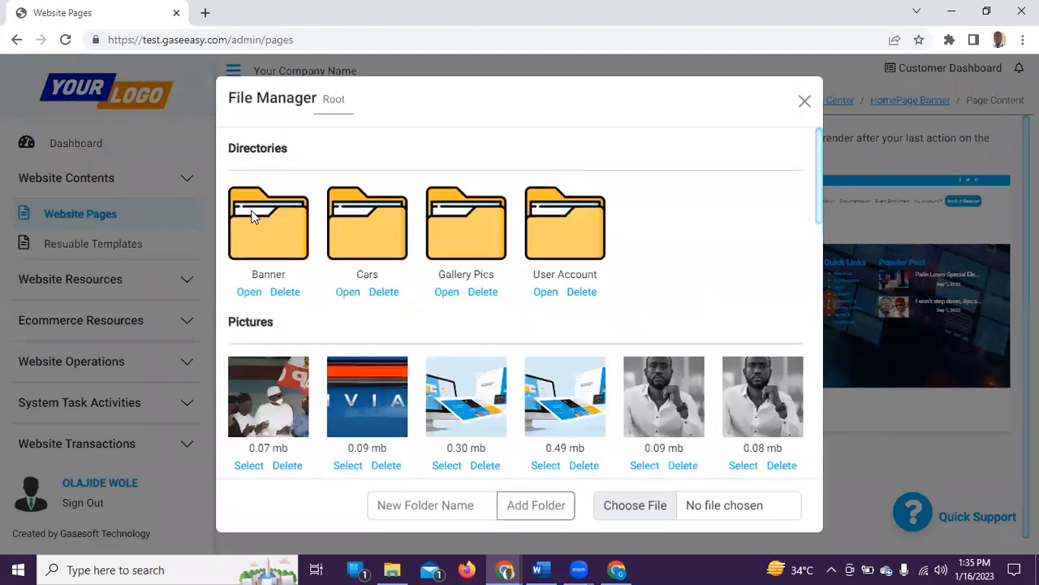
pyautogui.click(251, 294)
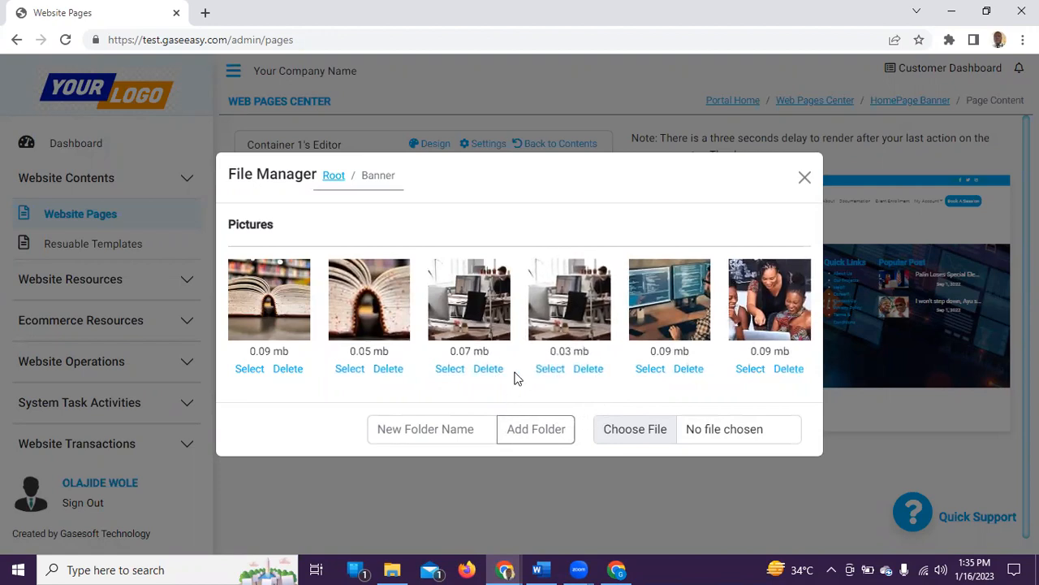
pyautogui.click(450, 371)
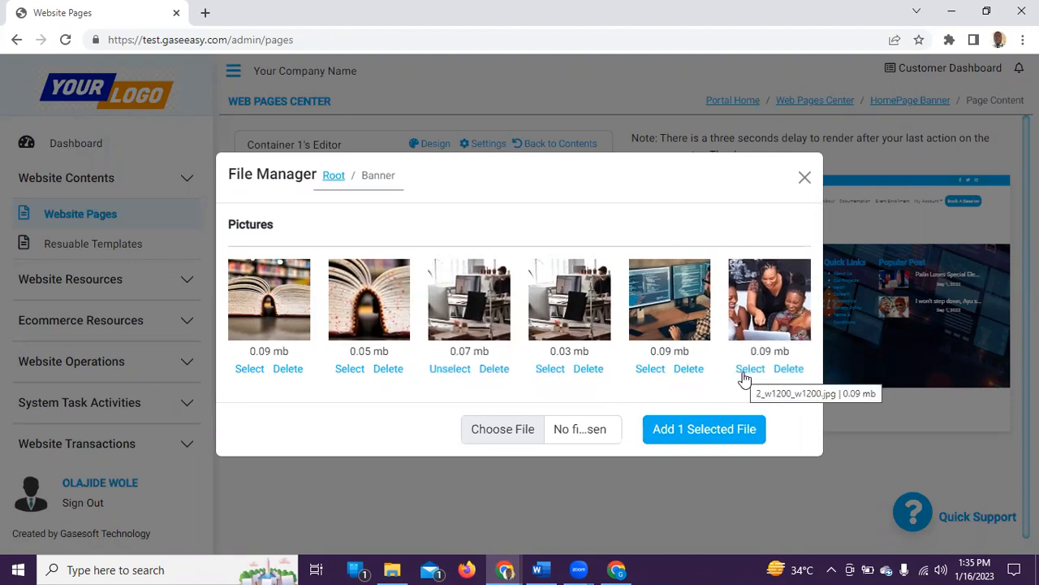
pyautogui.click(653, 370)
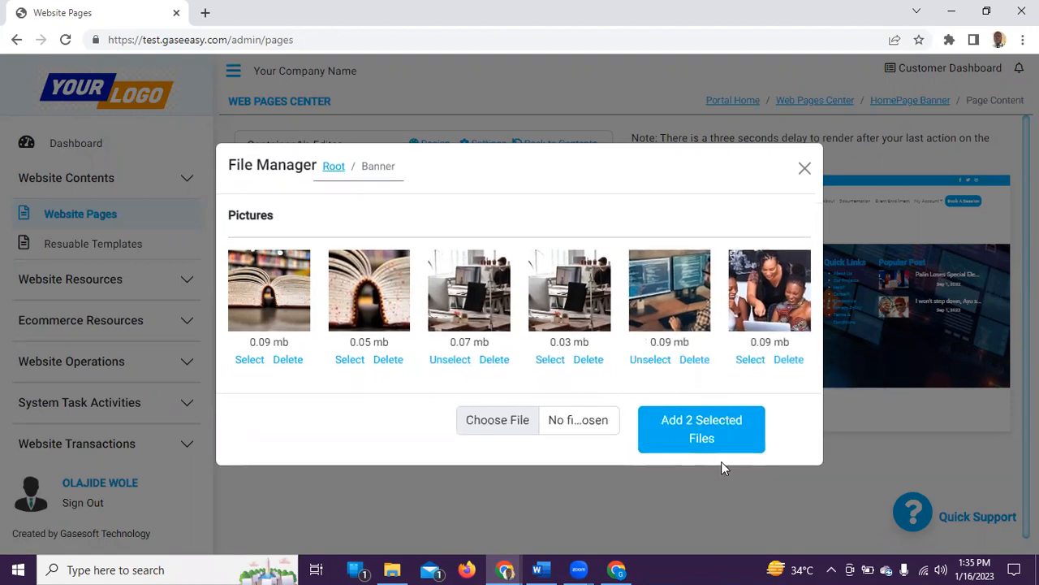
pyautogui.click(701, 439)
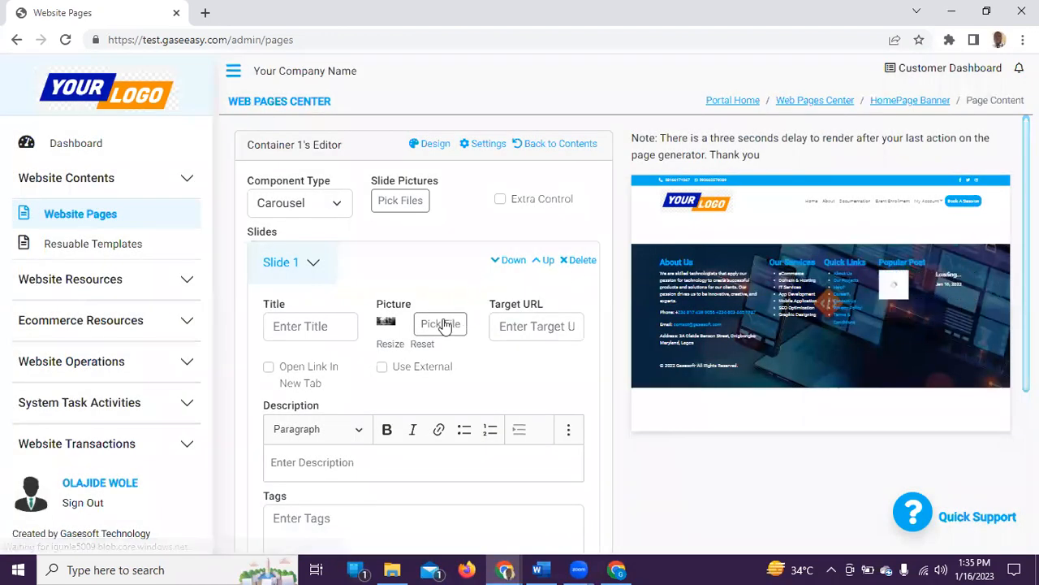
# - Examine the fields and pictures of both slides and how the carousel renders in the page preview
pyautogui.scroll(-3, 376, 297)
pyautogui.scroll(3, 385, 365)
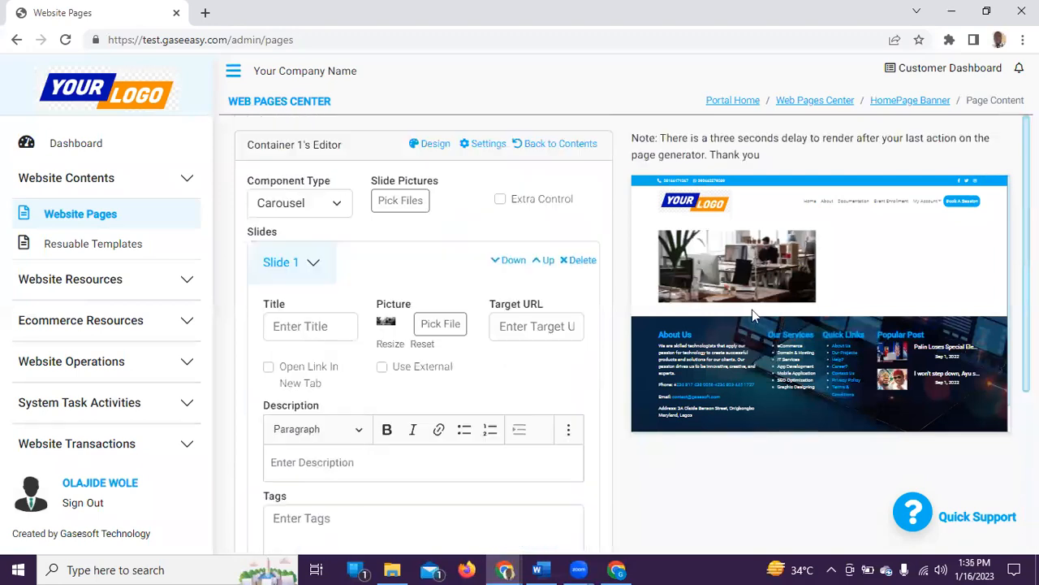
pyautogui.scroll(-3, 400, 329)
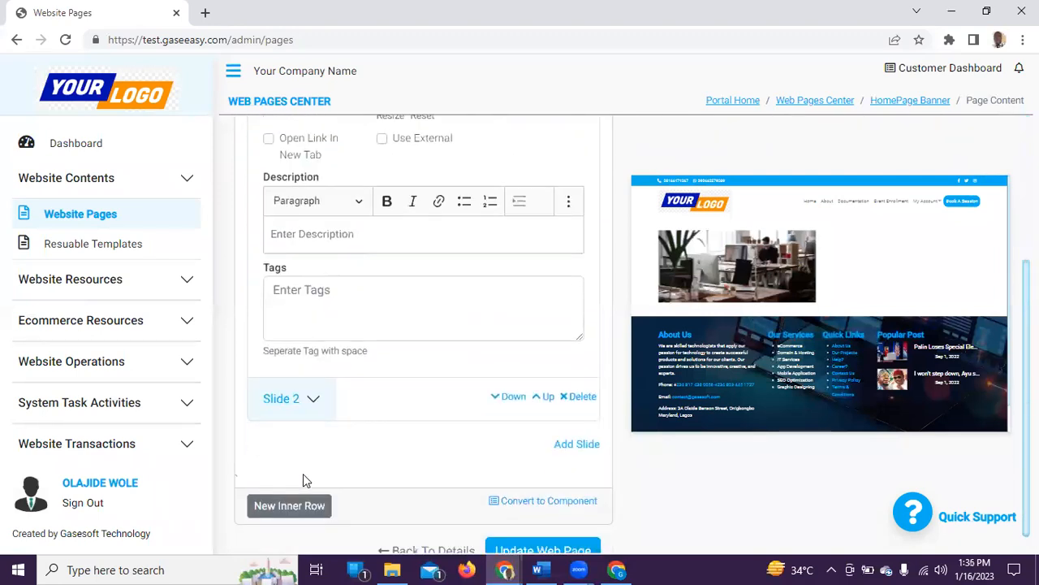
pyautogui.click(315, 399)
pyautogui.scroll(-1, 382, 320)
pyautogui.scroll(3, 388, 301)
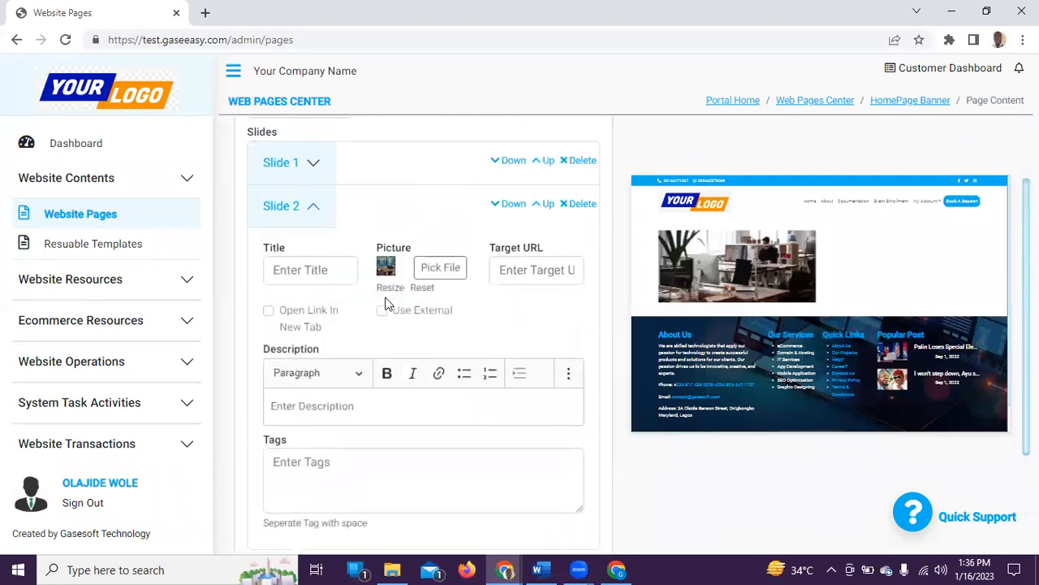
pyautogui.scroll(-2, 365, 391)
pyautogui.scroll(3, 365, 392)
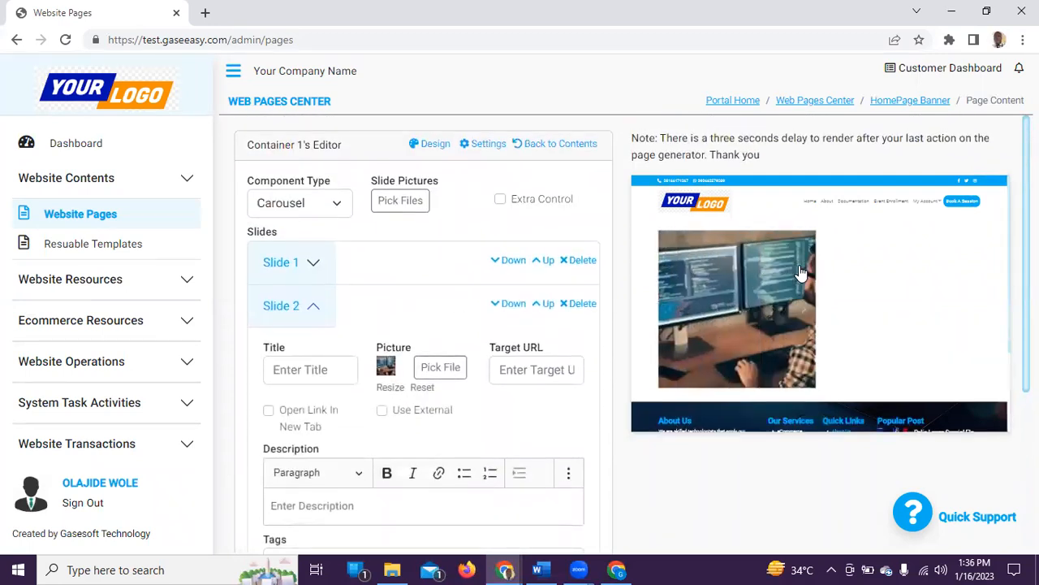
pyautogui.click(674, 313)
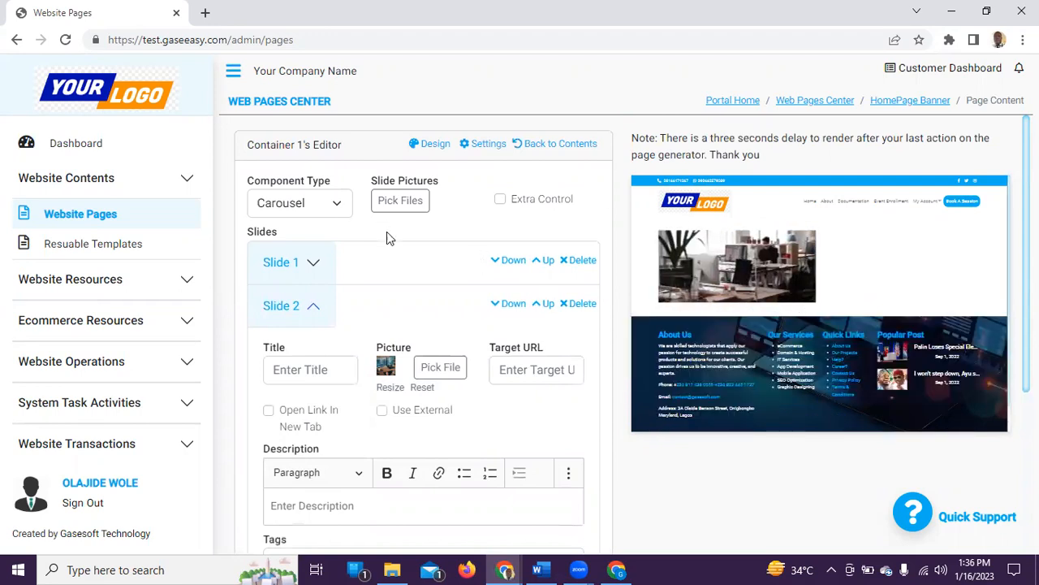
# - Set the carousel container's laptop width size to 100% (Full) Width and return to its content
pyautogui.click(486, 144)
pyautogui.click(451, 205)
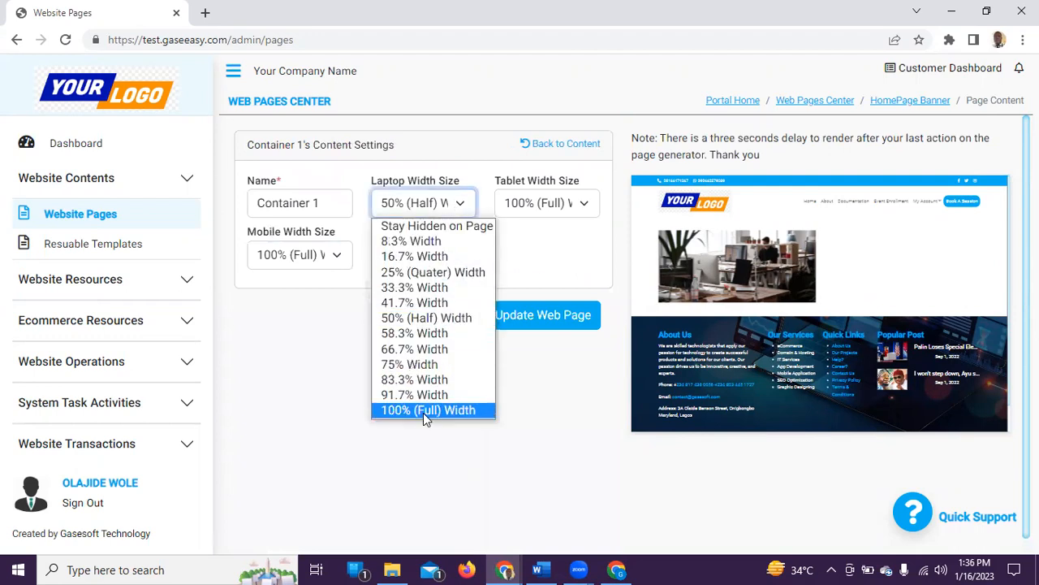
pyautogui.click(425, 416)
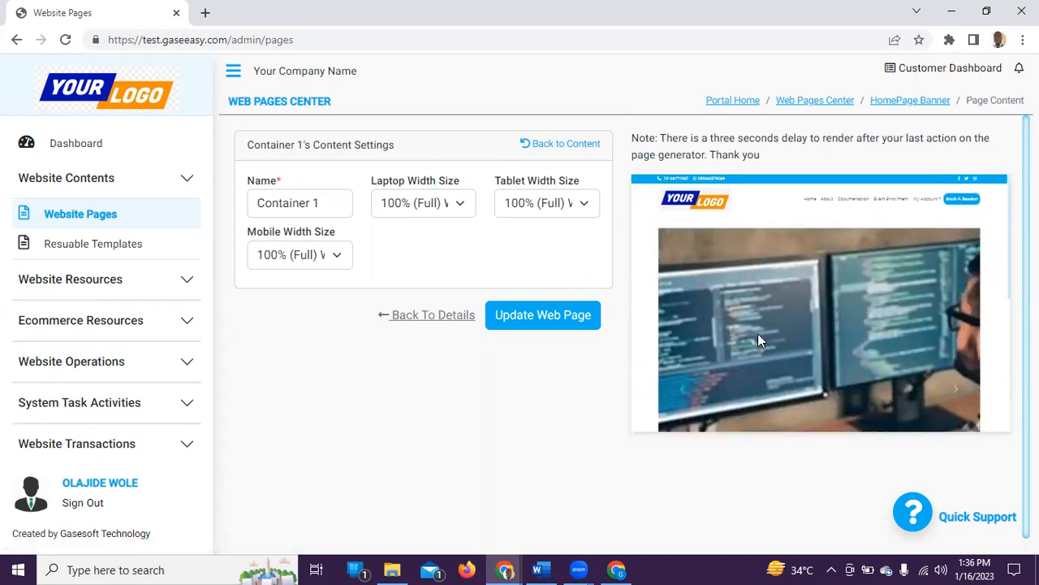
pyautogui.scroll(-2, 757, 333)
pyautogui.scroll(2, 760, 343)
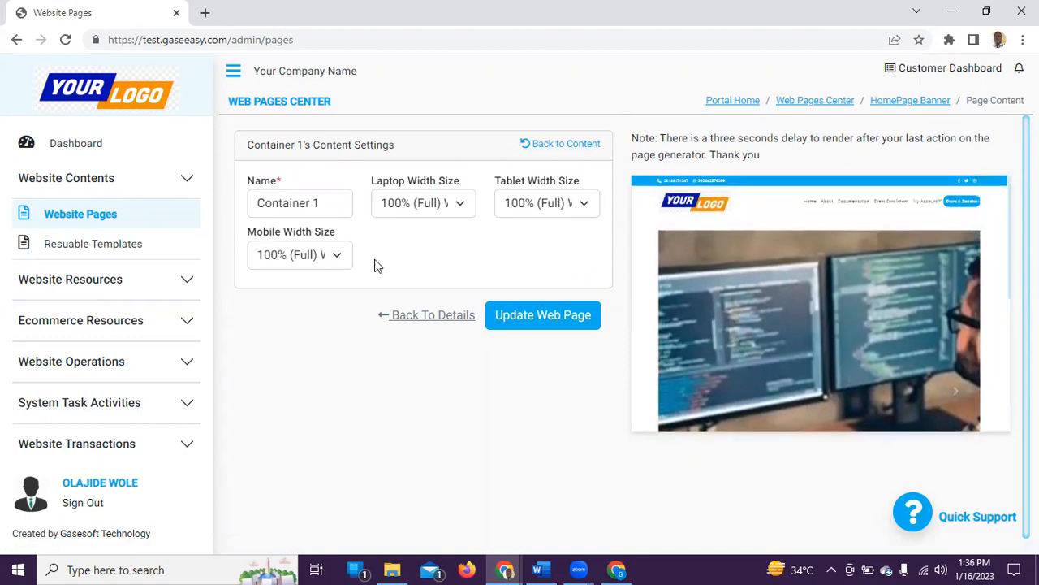
pyautogui.click(547, 147)
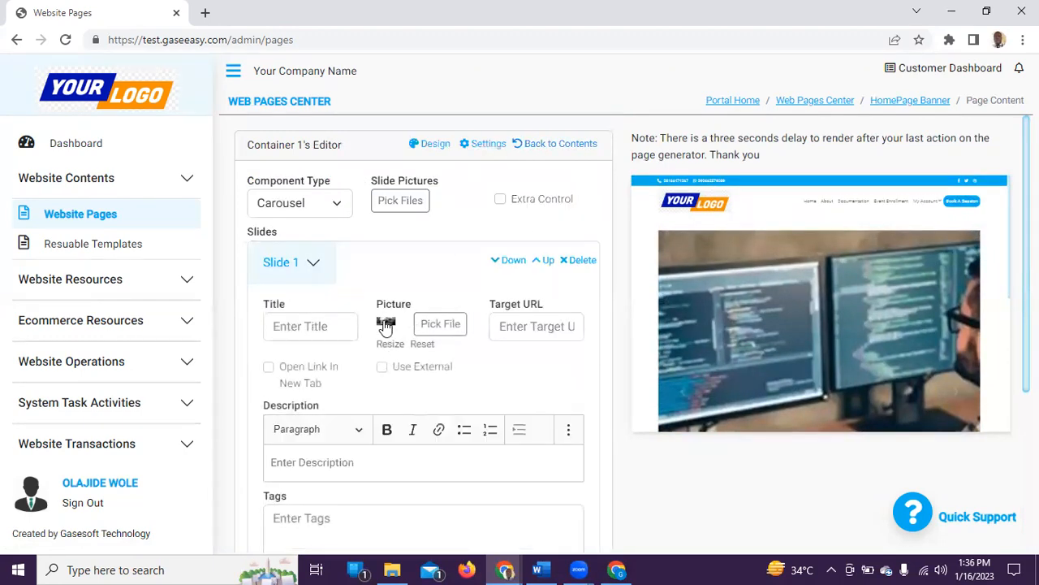
# - Resize the Slide 2 picture to a width of 1200 and a height of 550, and check the preview
pyautogui.scroll(-3, 340, 350)
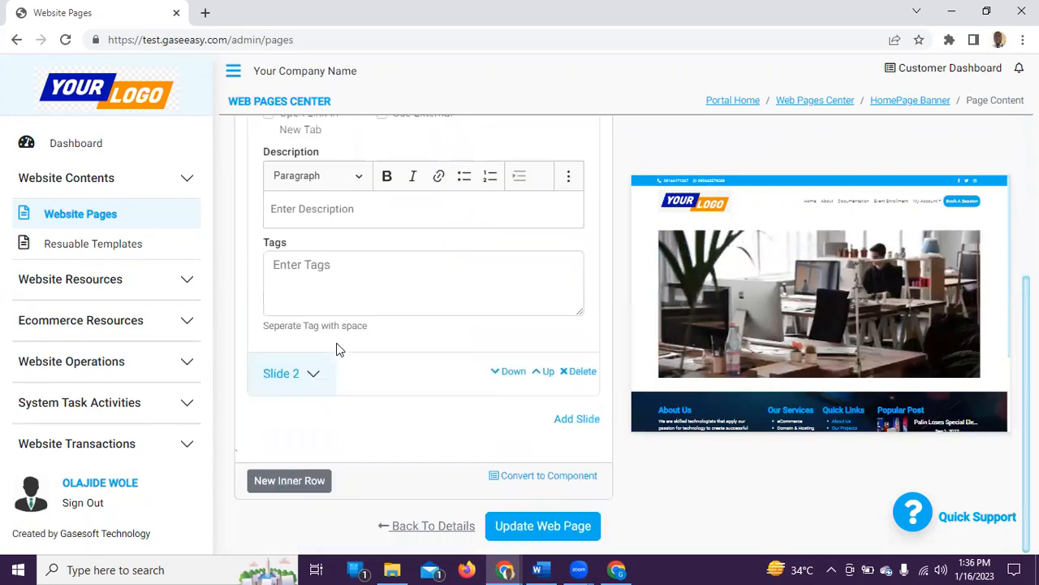
pyautogui.click(318, 376)
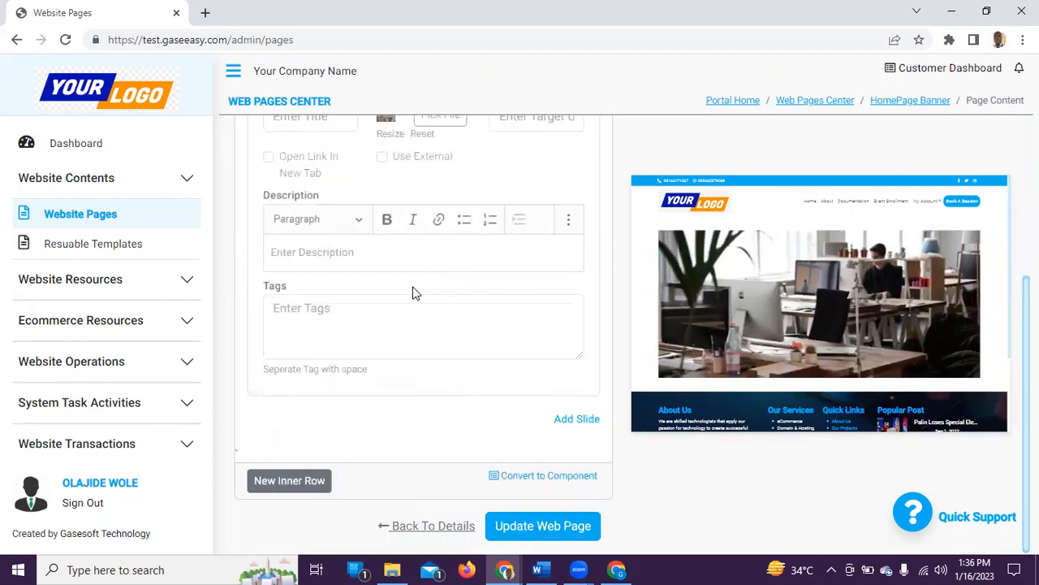
pyautogui.scroll(3, 331, 278)
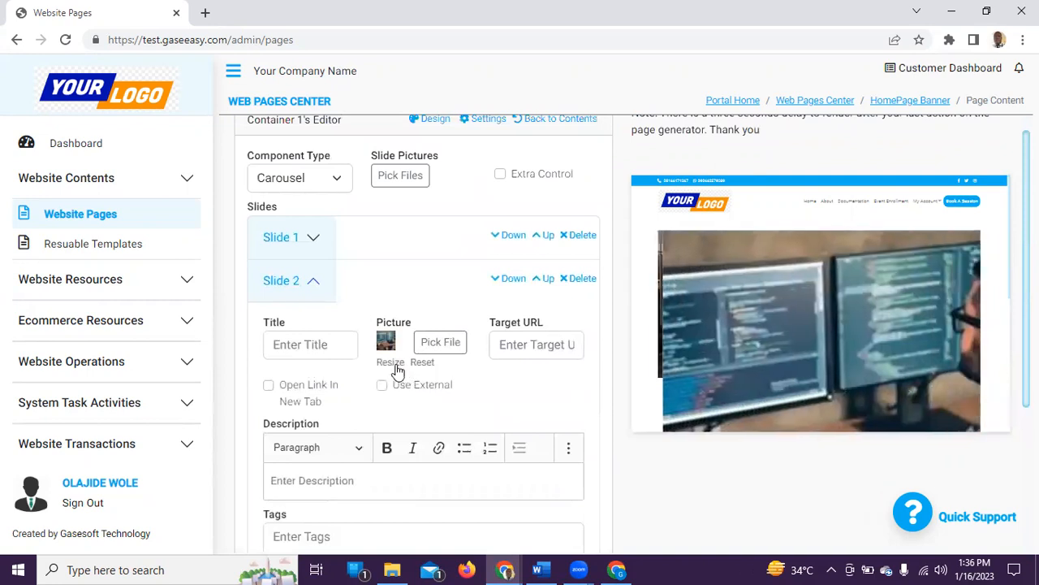
pyautogui.click(391, 364)
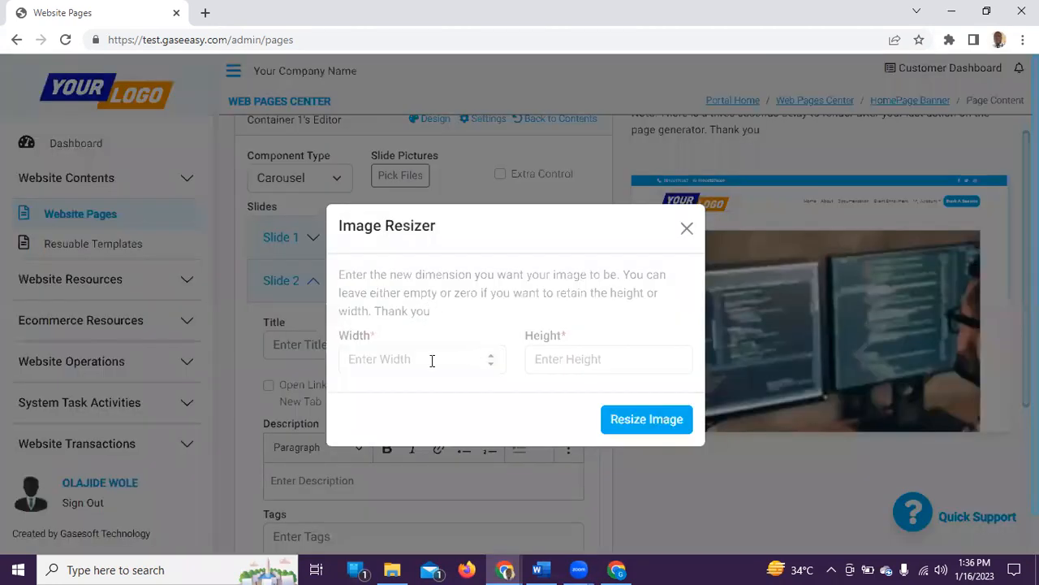
pyautogui.write('1200')
pyautogui.click(564, 355)
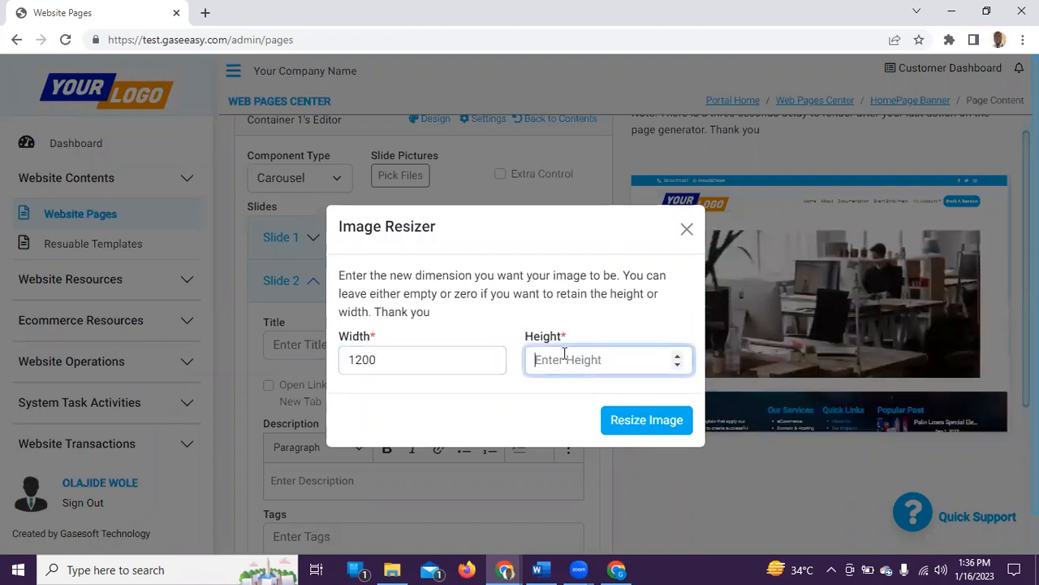
pyautogui.write('550')
pyautogui.click(664, 421)
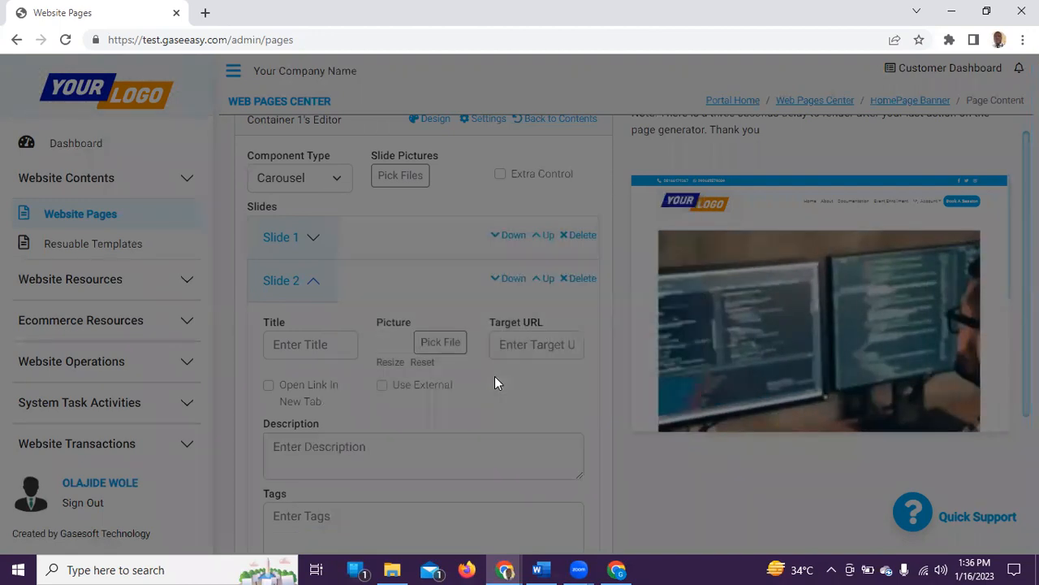
pyautogui.scroll(-3, 894, 276)
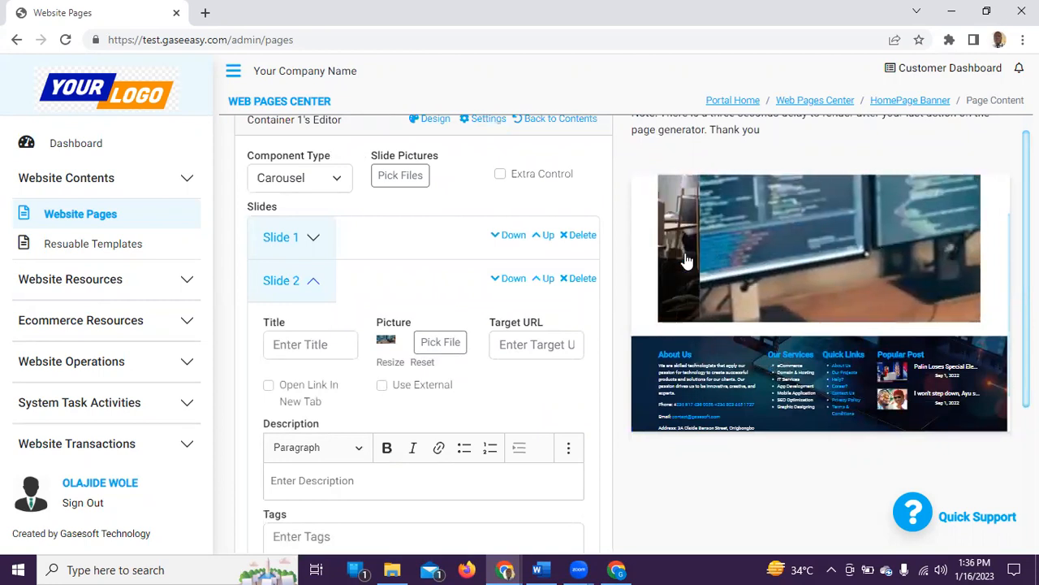
pyautogui.scroll(1, 502, 200)
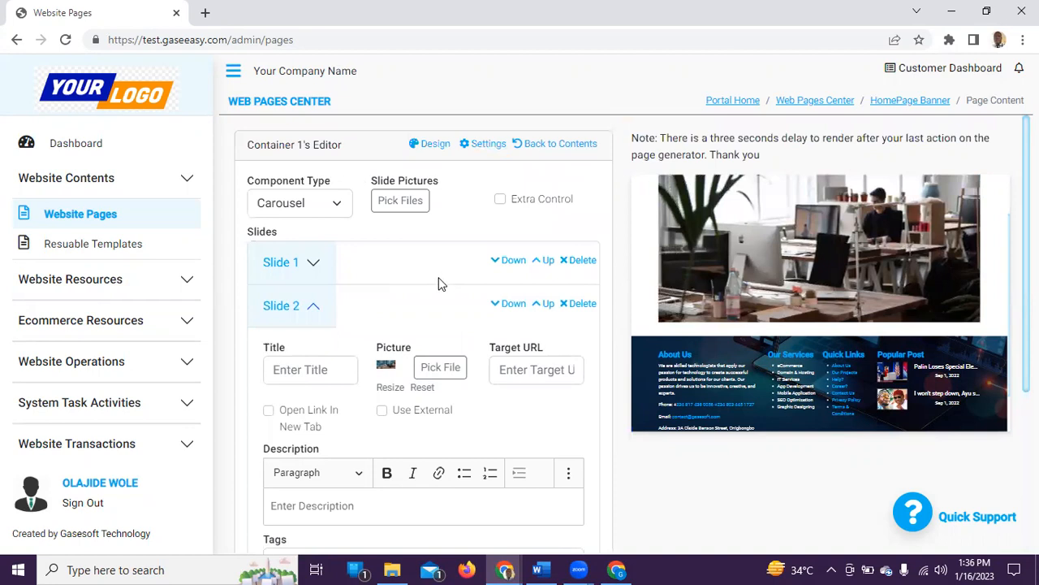
# - Enable Fit To Screen in Row 1's settings, check the page preview, and return to the row's content
pyautogui.scroll(-3, 438, 284)
pyautogui.scroll(3, 394, 390)
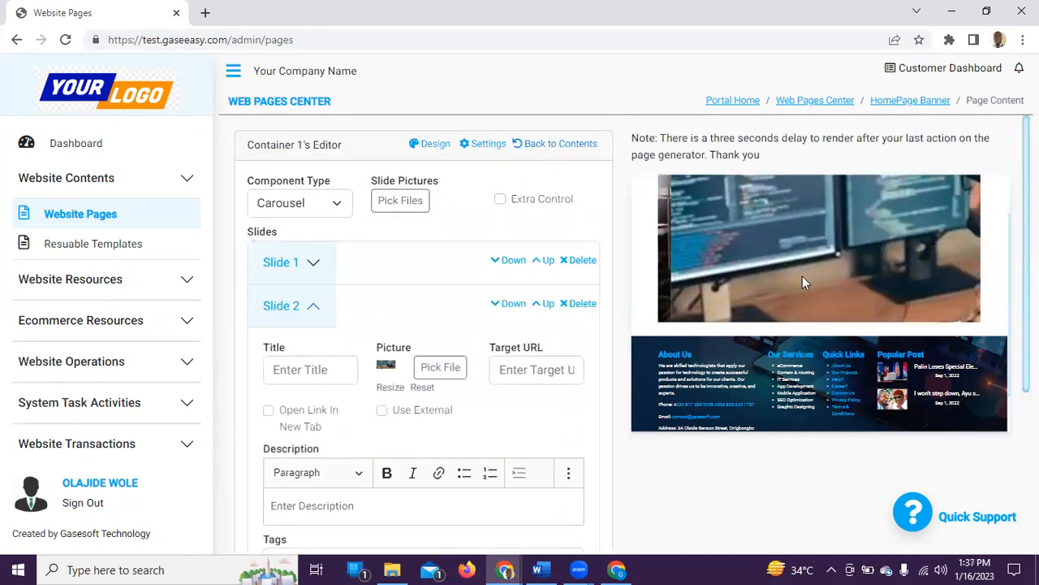
pyautogui.scroll(1, 705, 284)
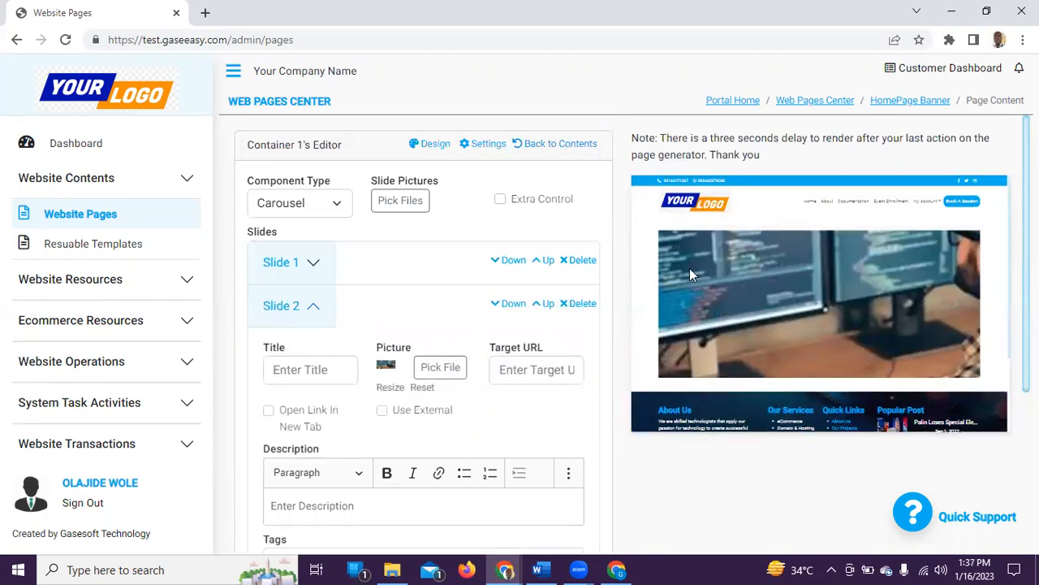
pyautogui.click(568, 146)
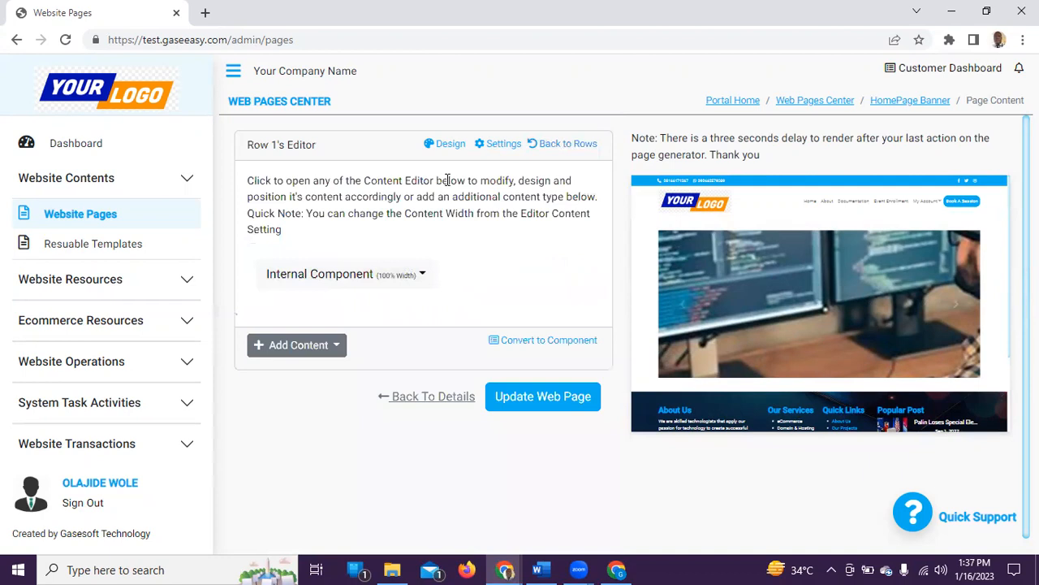
pyautogui.click(494, 143)
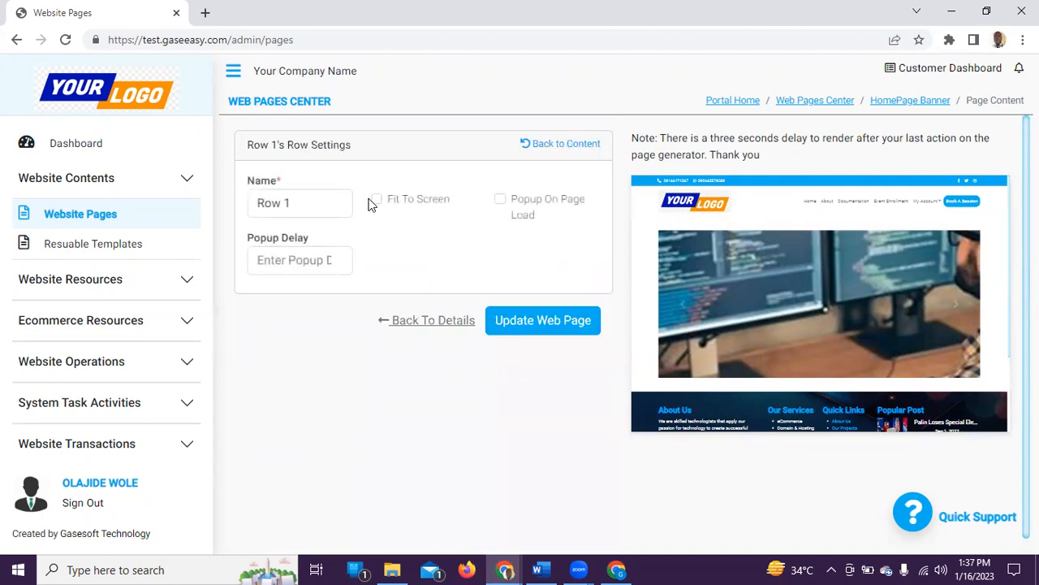
pyautogui.click(378, 200)
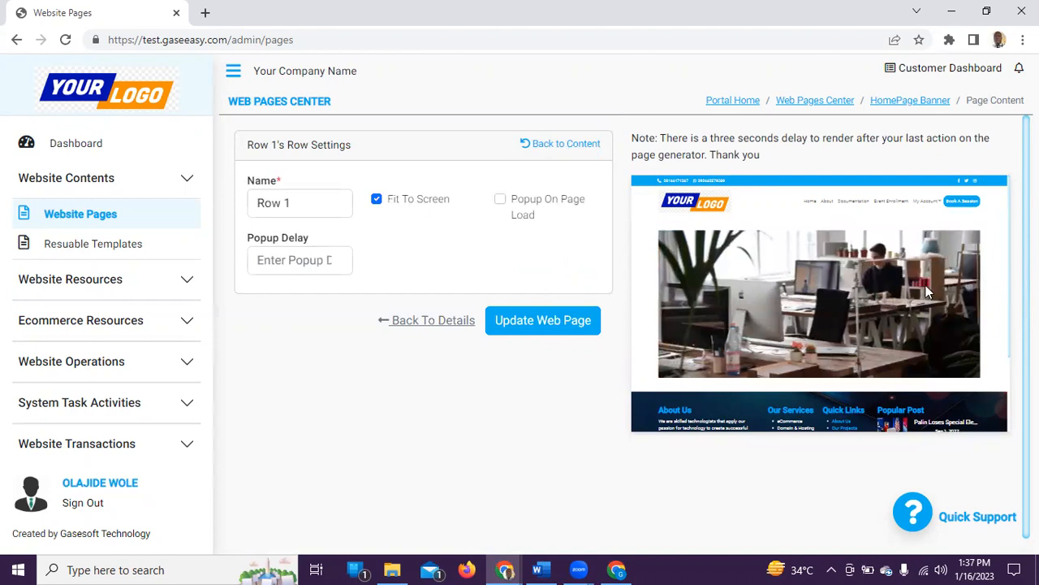
pyautogui.scroll(-2, 863, 301)
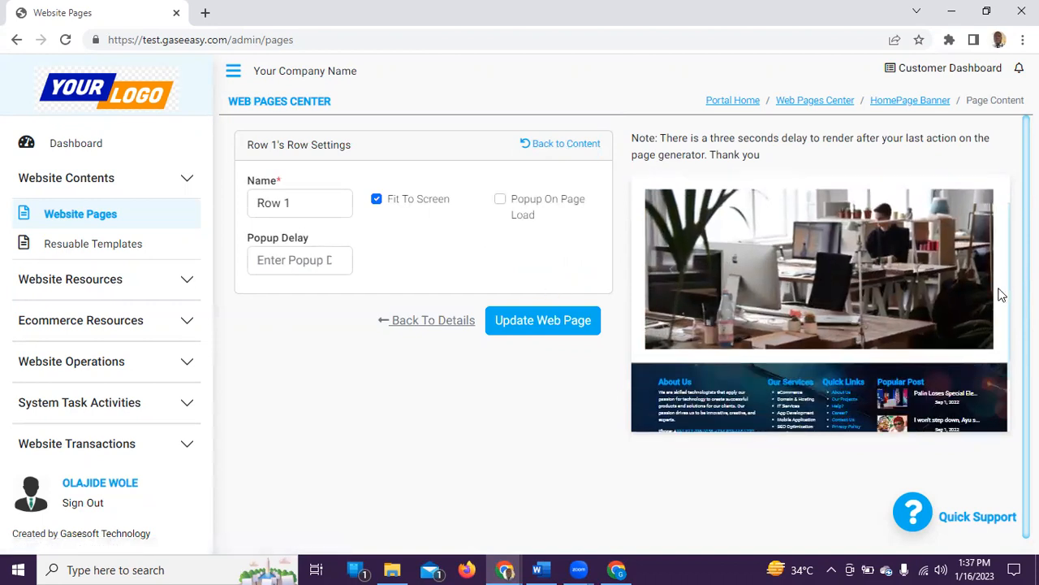
pyautogui.click(540, 145)
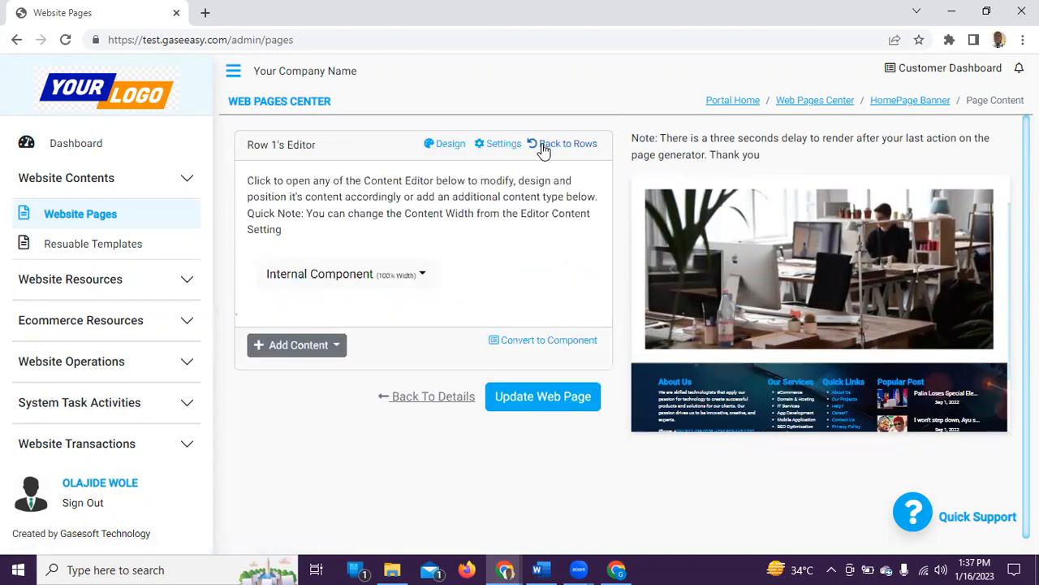
# - Clear the Full Padding in Row 1's Space & Gap design and save the web page
pyautogui.click(445, 152)
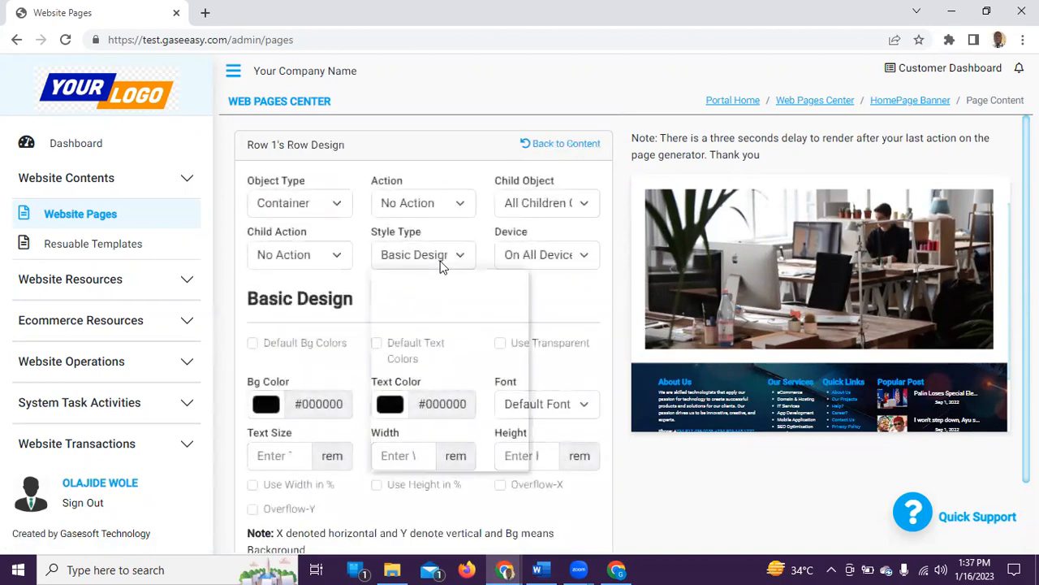
pyautogui.click(441, 263)
pyautogui.click(445, 296)
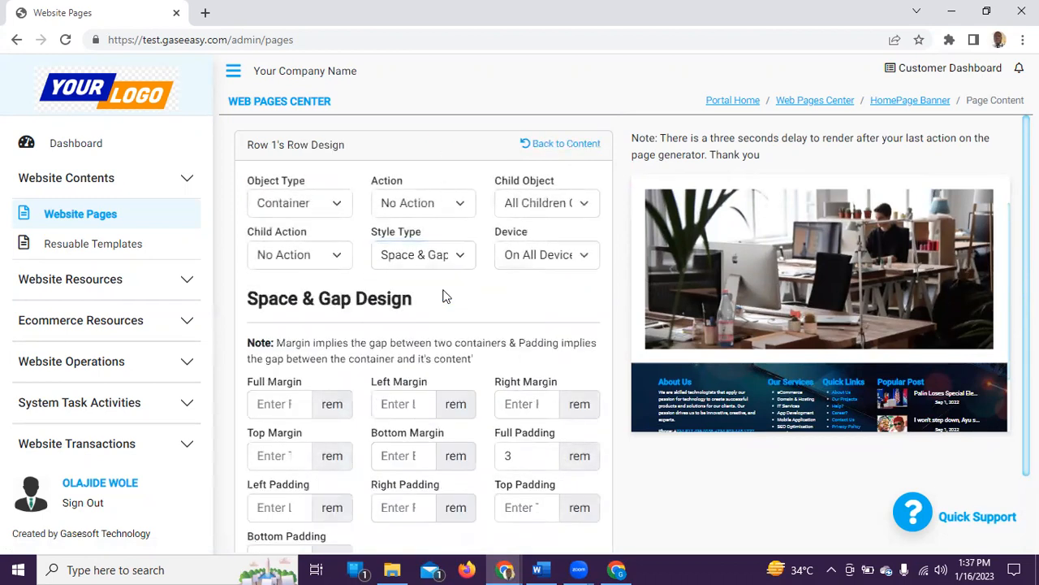
pyautogui.scroll(-1, 503, 366)
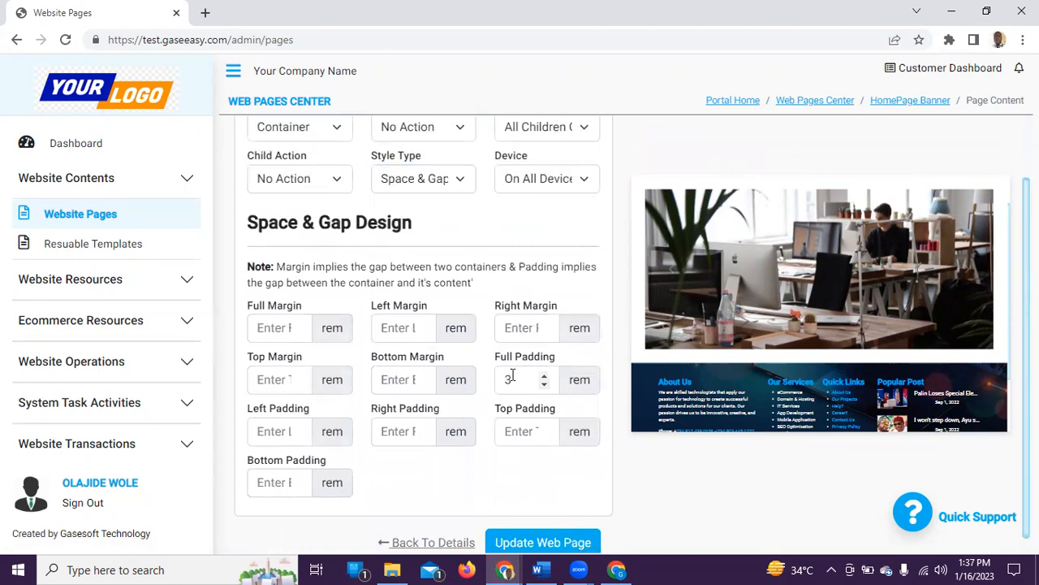
pyautogui.moveTo(515, 375); pyautogui.dragTo(482, 385)
pyautogui.press('BackSpace')
pyautogui.click(538, 466)
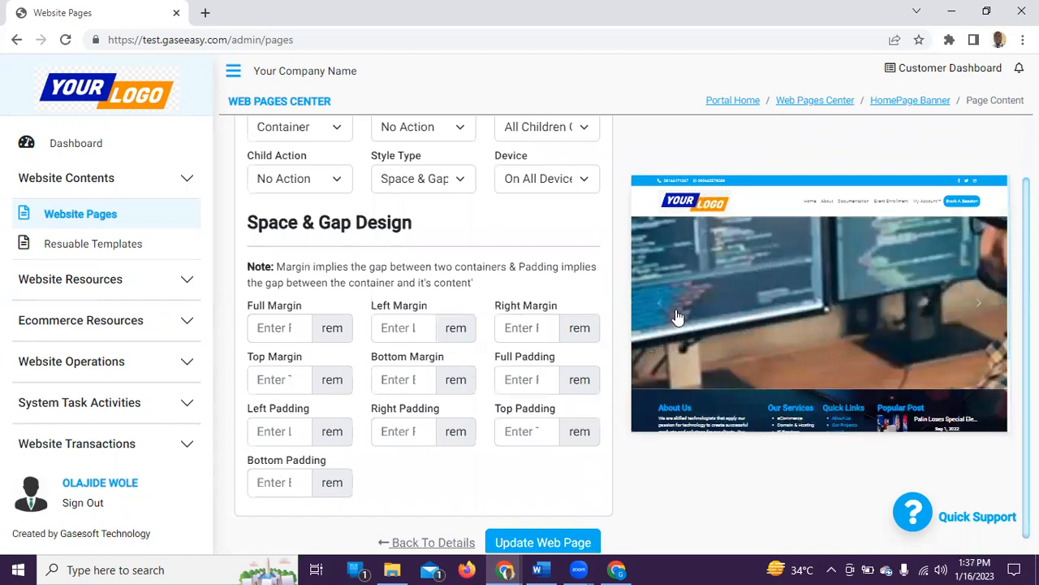
pyautogui.scroll(-1, 498, 476)
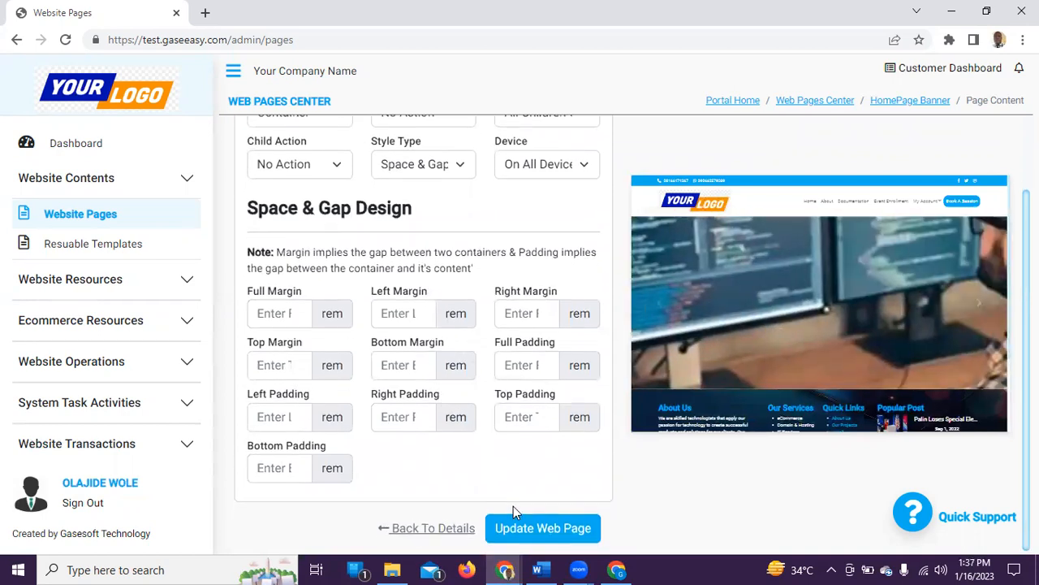
pyautogui.click(525, 528)
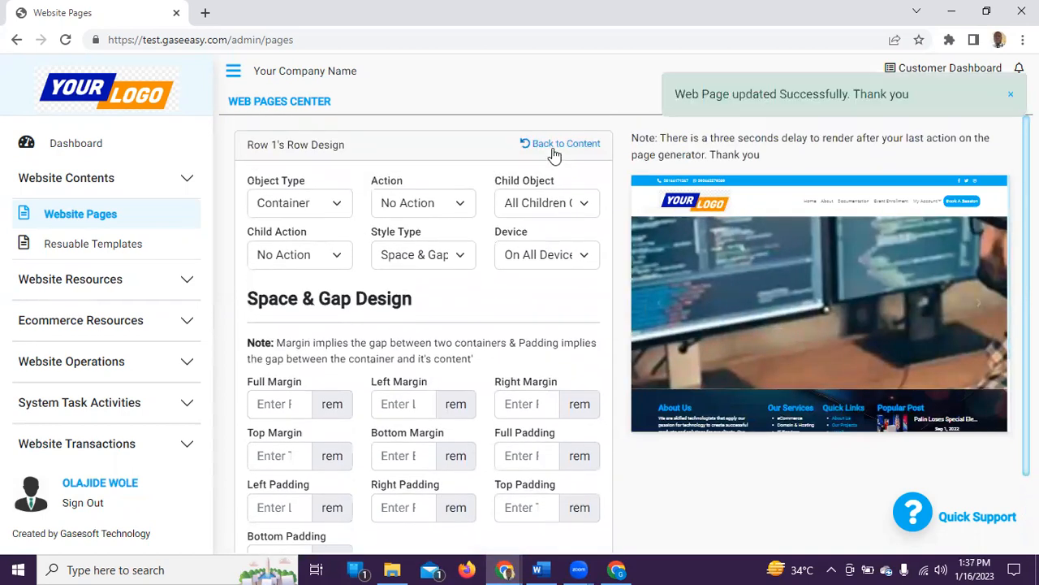
# - Open the carousel content and enter Slide 1's description on two lines: "Welcome to Our Home Page" and "Our experts are here for you"
pyautogui.click(557, 146)
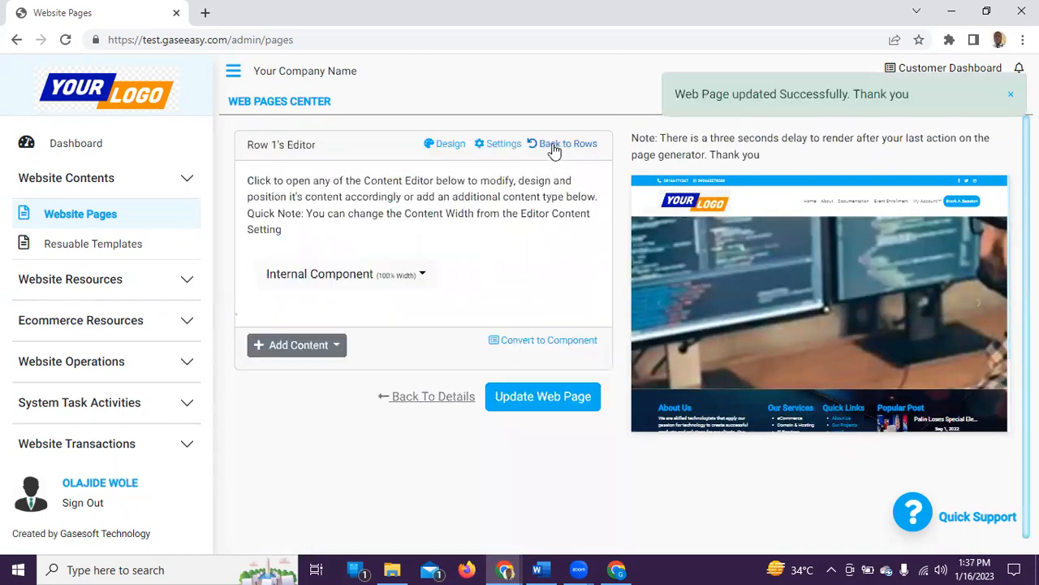
pyautogui.click(391, 277)
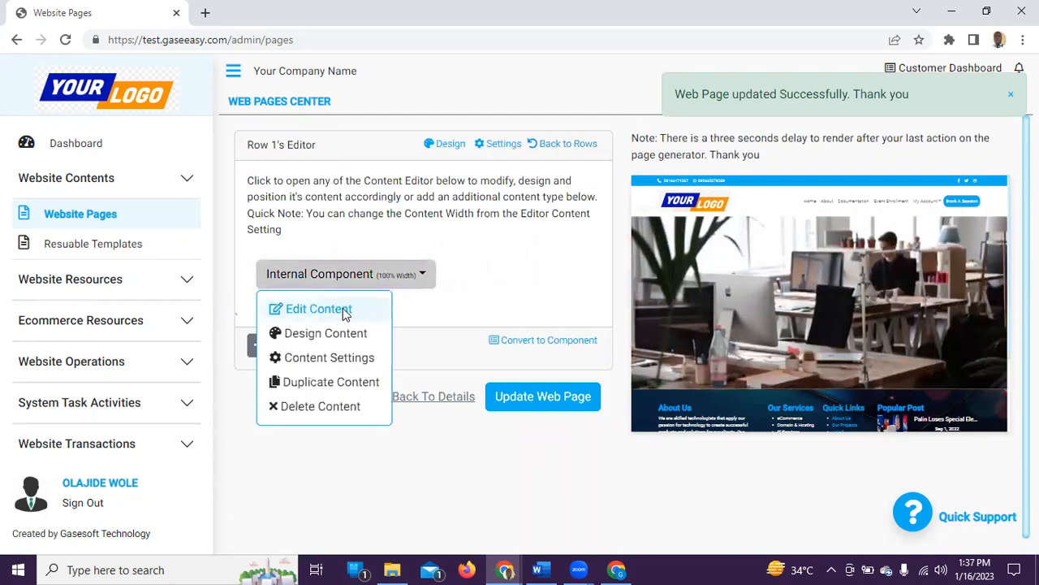
pyautogui.click(345, 315)
pyautogui.scroll(-2, 317, 408)
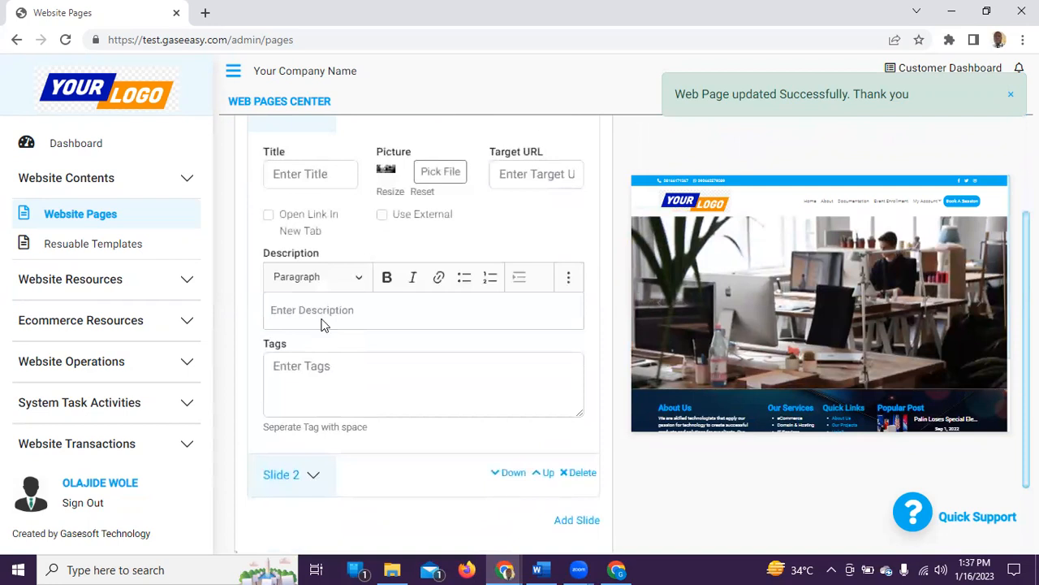
pyautogui.click(320, 316)
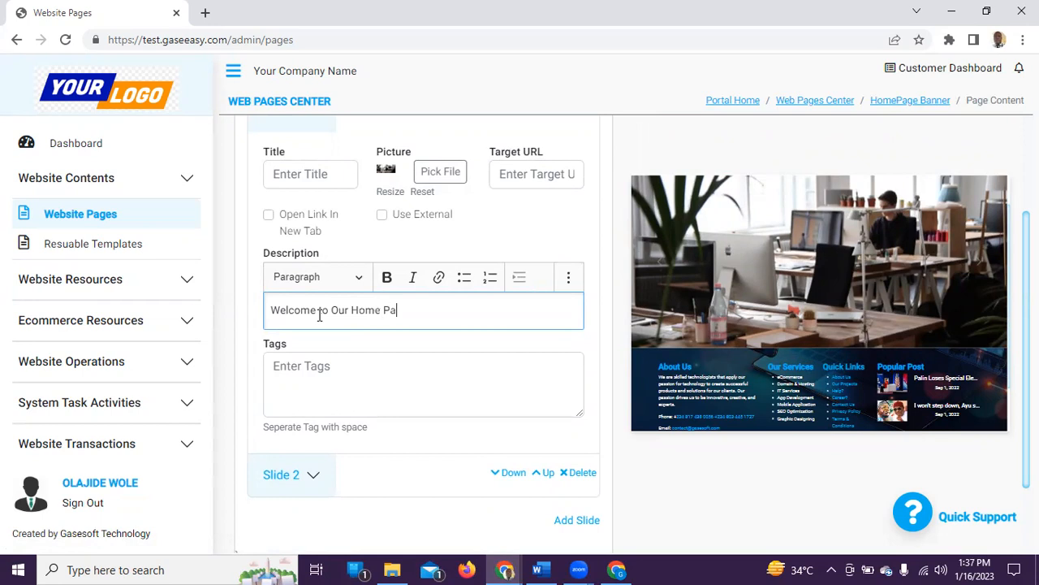
pyautogui.press('Return')
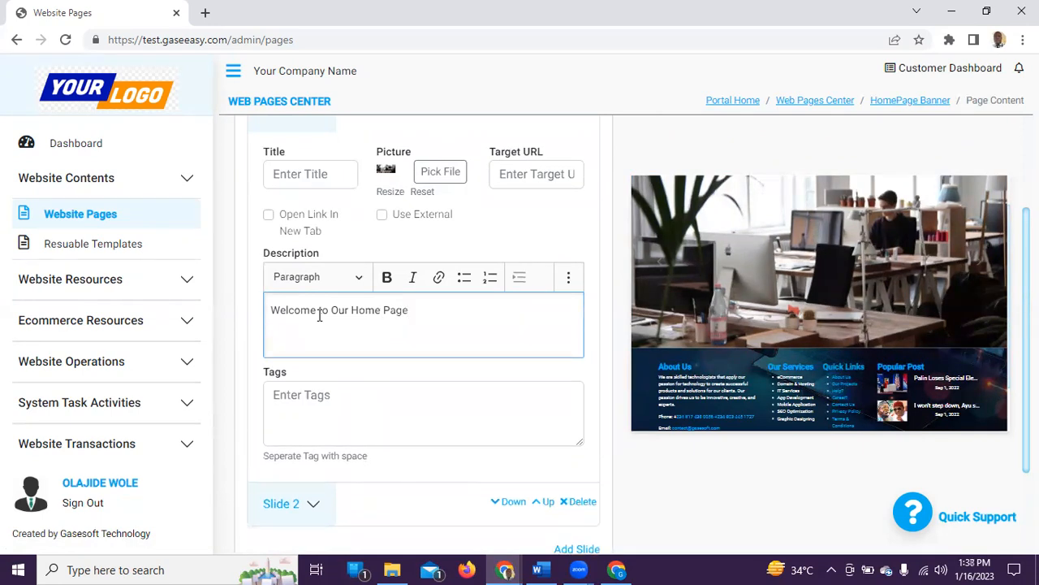
pyautogui.write('Our experts are here for you')
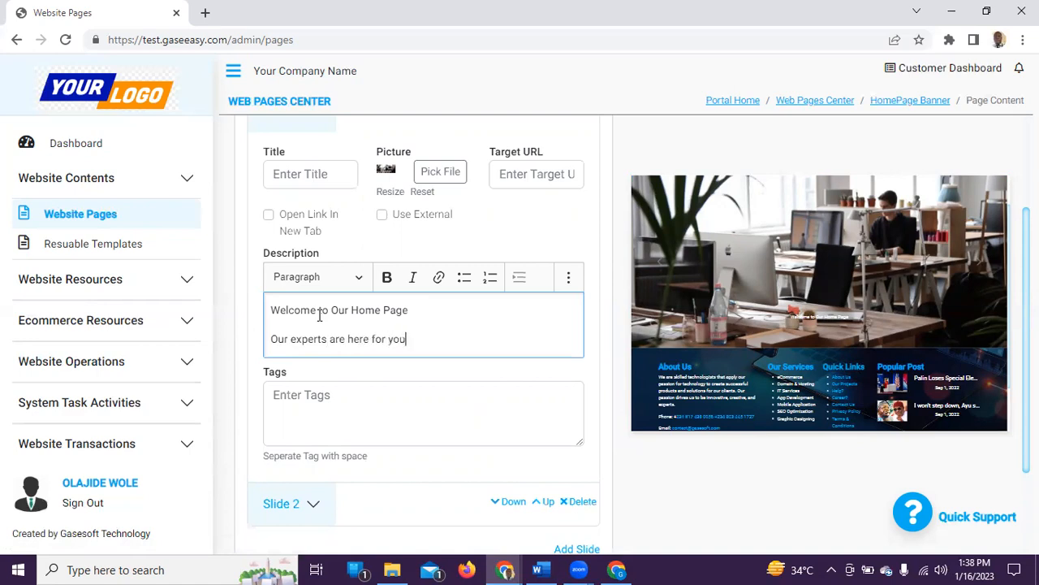
# - Format the line "Welcome to Our Home Page" in Slide 1's description as Heading 1
pyautogui.moveTo(406, 310); pyautogui.dragTo(262, 325)
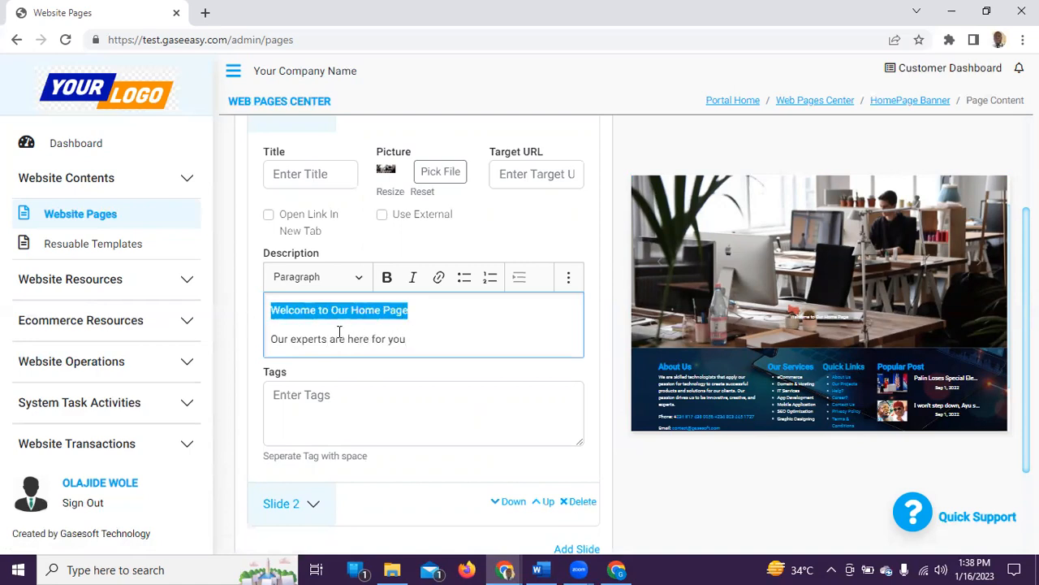
pyautogui.click(349, 277)
pyautogui.click(329, 334)
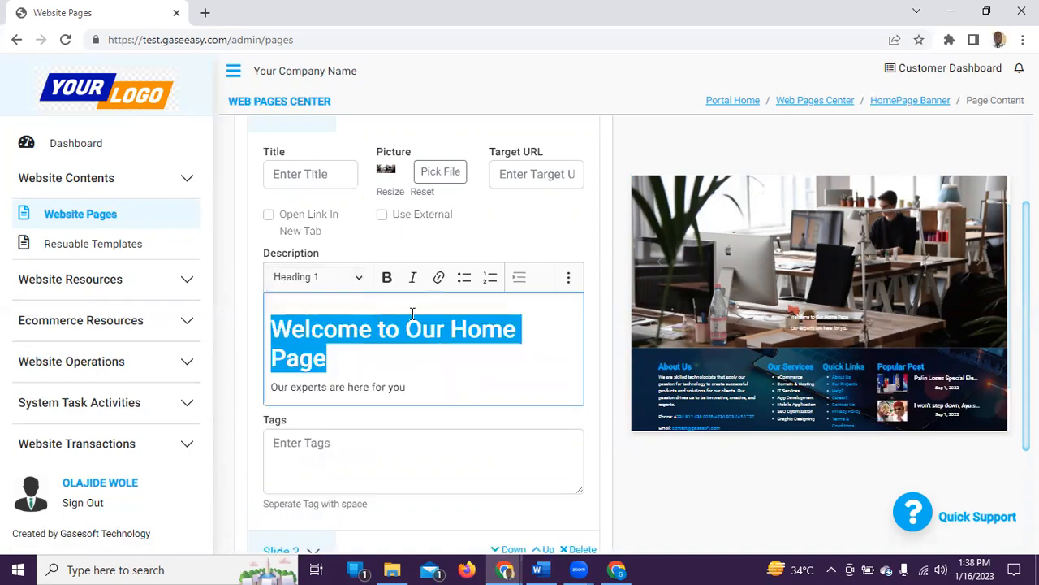
# - Format "Our experts are here for you" as Heading 2 and make both lines of Slide 1's description bold
pyautogui.moveTo(422, 382); pyautogui.dragTo(272, 385)
pyautogui.click(361, 278)
pyautogui.click(363, 280)
pyautogui.click(355, 276)
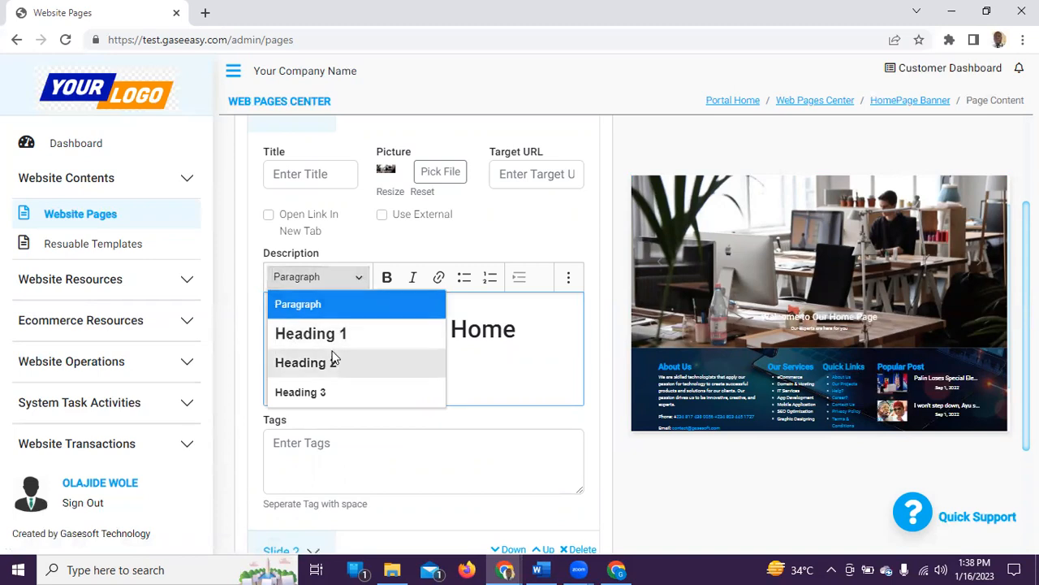
pyautogui.click(336, 362)
pyautogui.moveTo(552, 395); pyautogui.dragTo(339, 306)
pyautogui.click(385, 278)
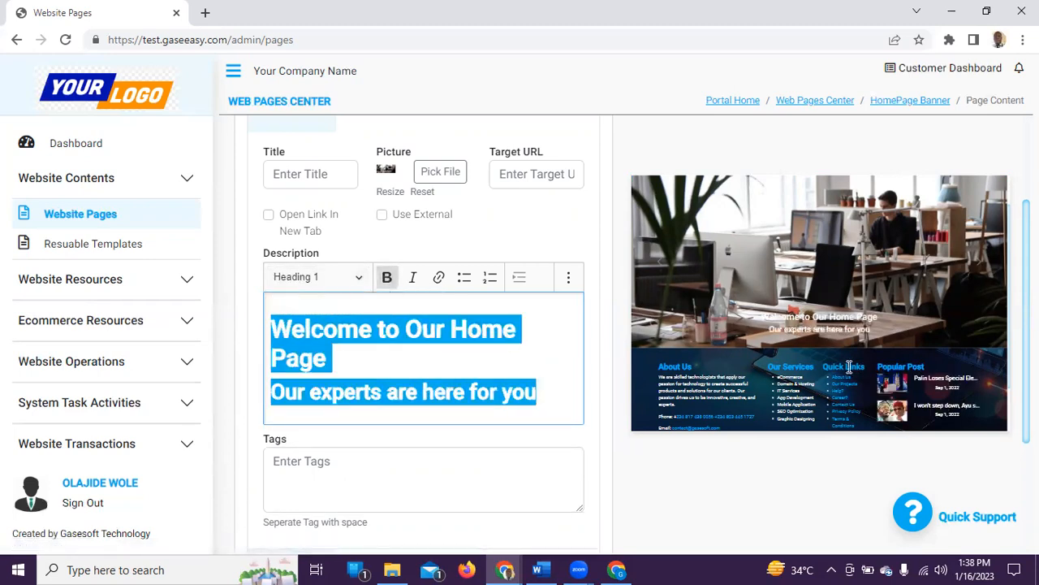
# - Expand Slide 2 and enter its description on two lines: "Ready Serve To You" and "Explore Our Page"
pyautogui.scroll(-1, 434, 337)
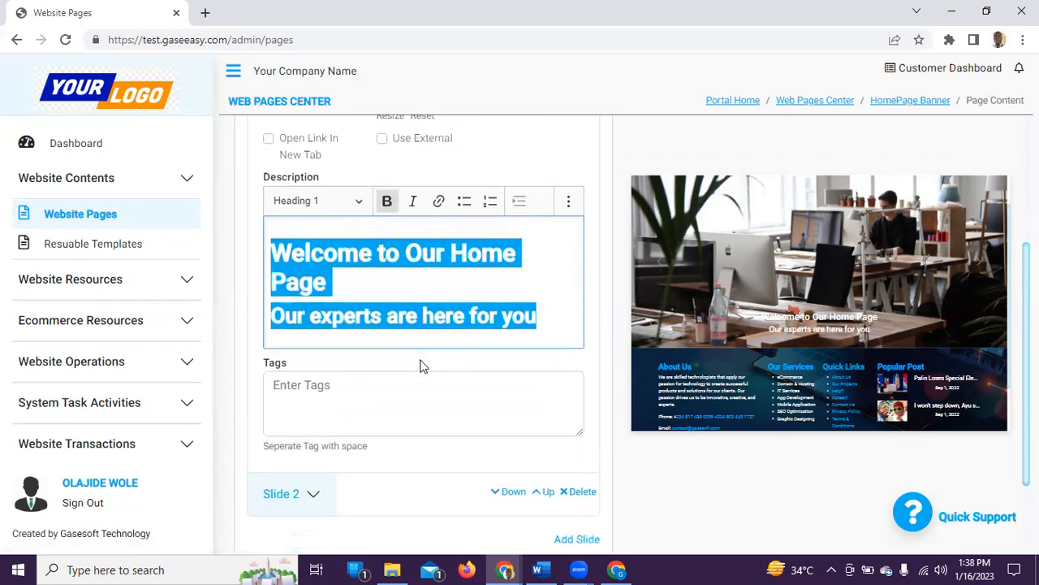
pyautogui.click(323, 495)
pyautogui.click(324, 248)
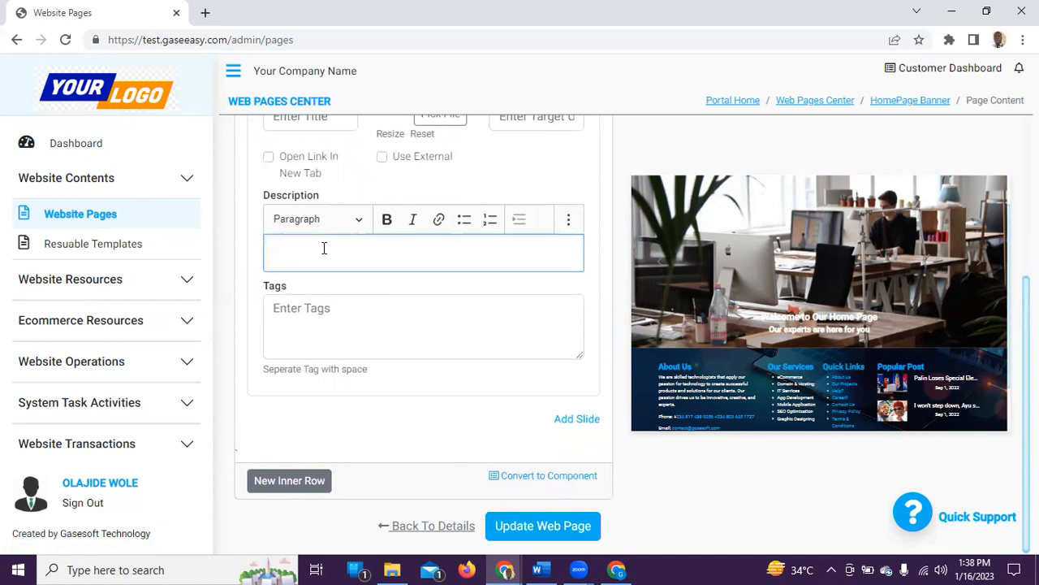
pyautogui.write('R')
pyautogui.write('eady Serve To You')
pyautogui.press('Return')
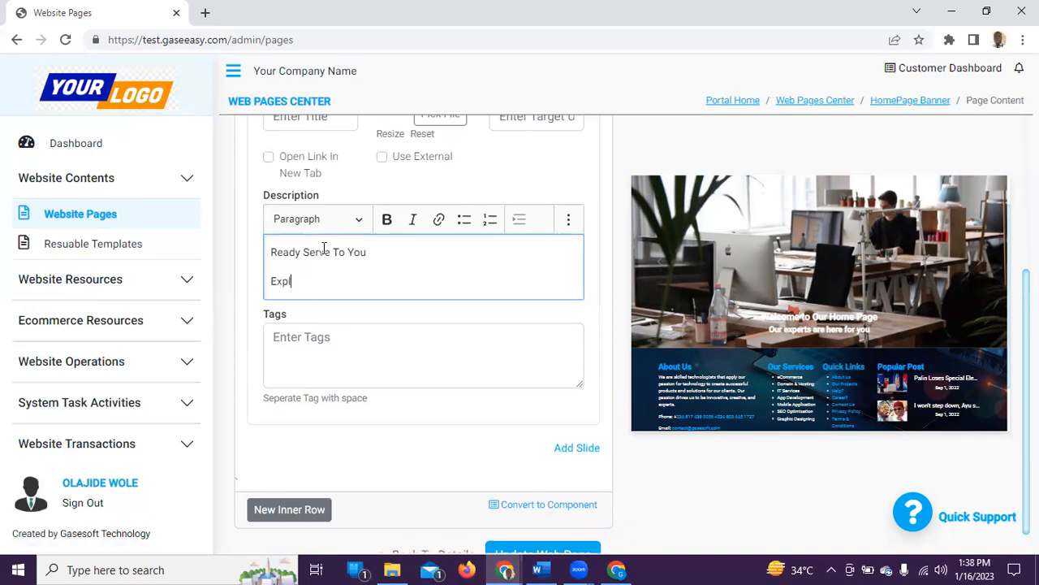
pyautogui.write('Explore Our Page')
# - Format "Ready Serve To You" as Heading 1 and "Explore Our Page" as Heading 2, and check Slide 2 in the preview
pyautogui.moveTo(374, 244); pyautogui.dragTo(230, 262)
pyautogui.click(325, 220)
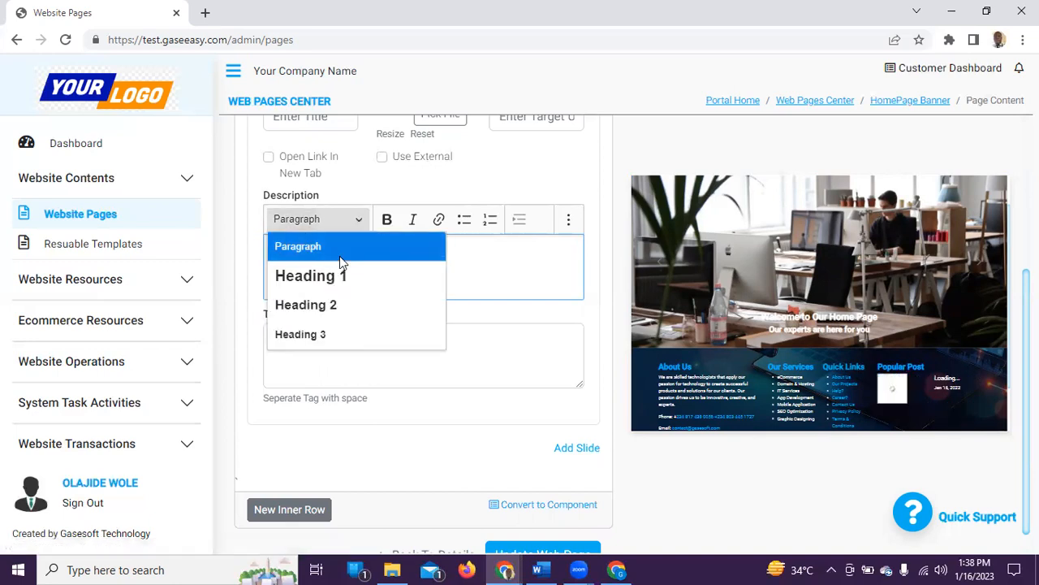
pyautogui.click(344, 274)
pyautogui.moveTo(361, 299); pyautogui.dragTo(256, 301)
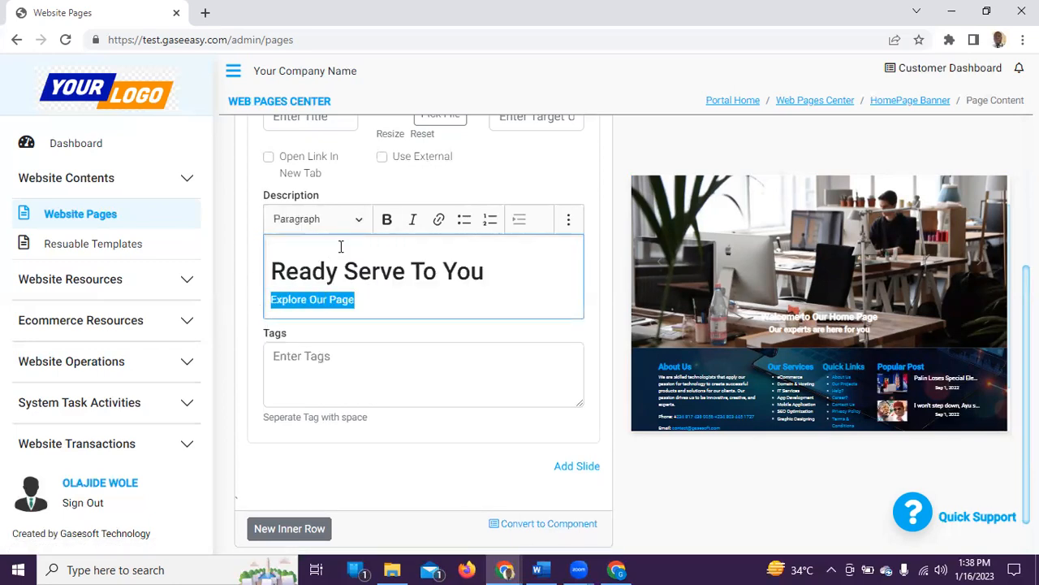
pyautogui.click(317, 220)
pyautogui.click(348, 303)
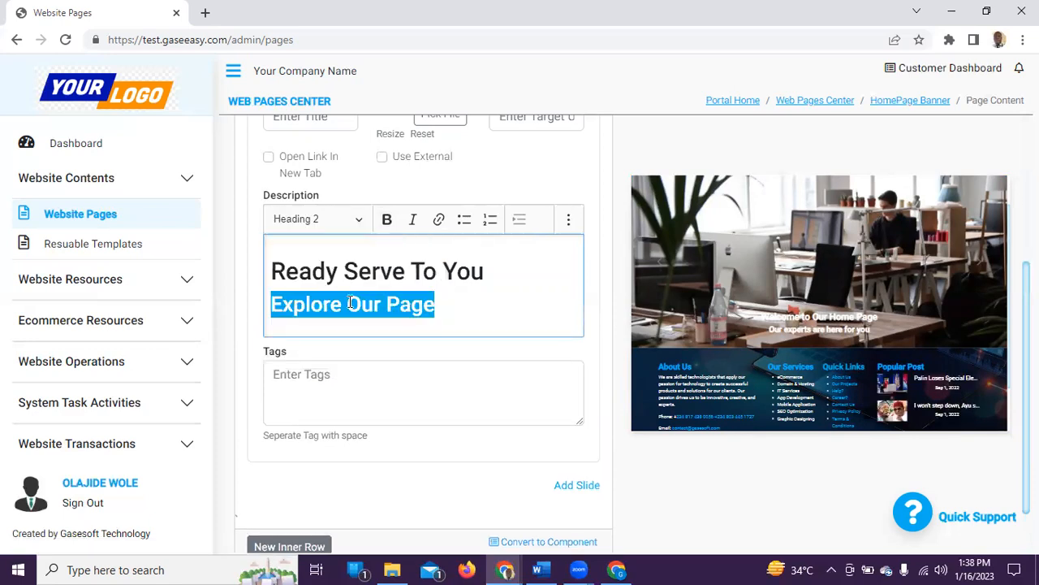
pyautogui.scroll(1, 483, 298)
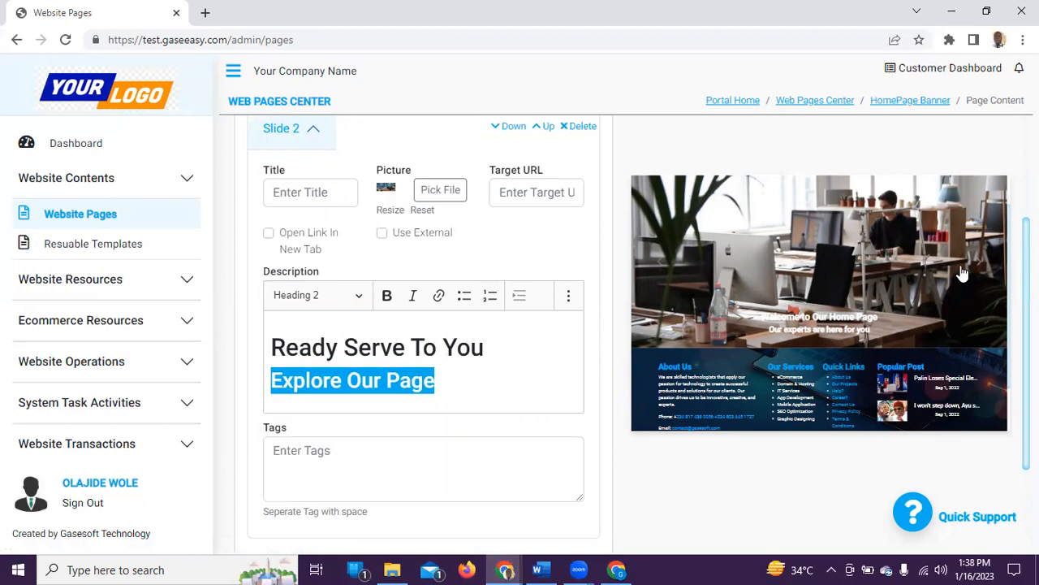
pyautogui.click(963, 271)
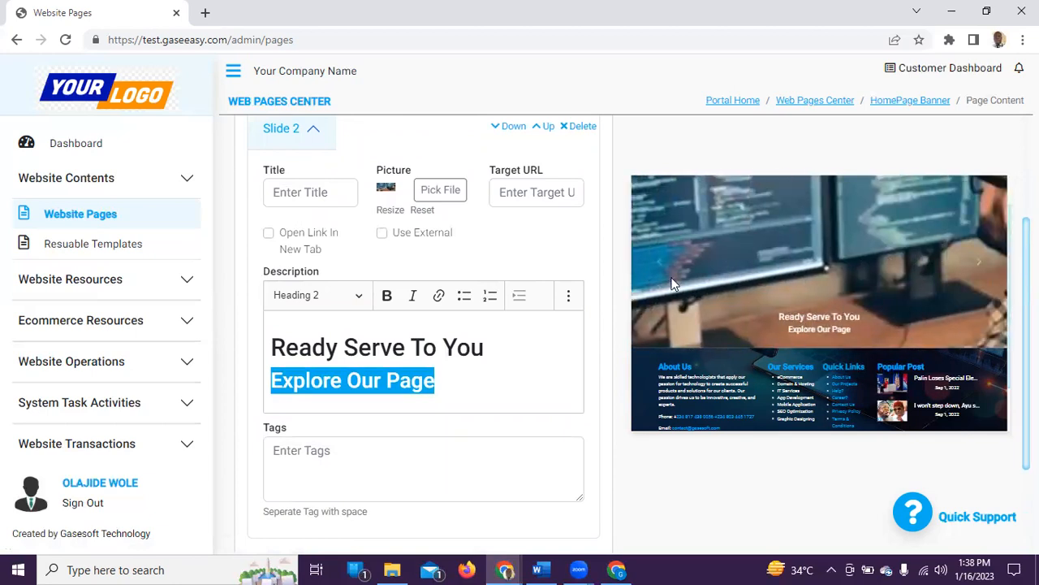
# - Open Container 1's content design settings and bring Slide 1 back into the preview
pyautogui.scroll(3, 420, 281)
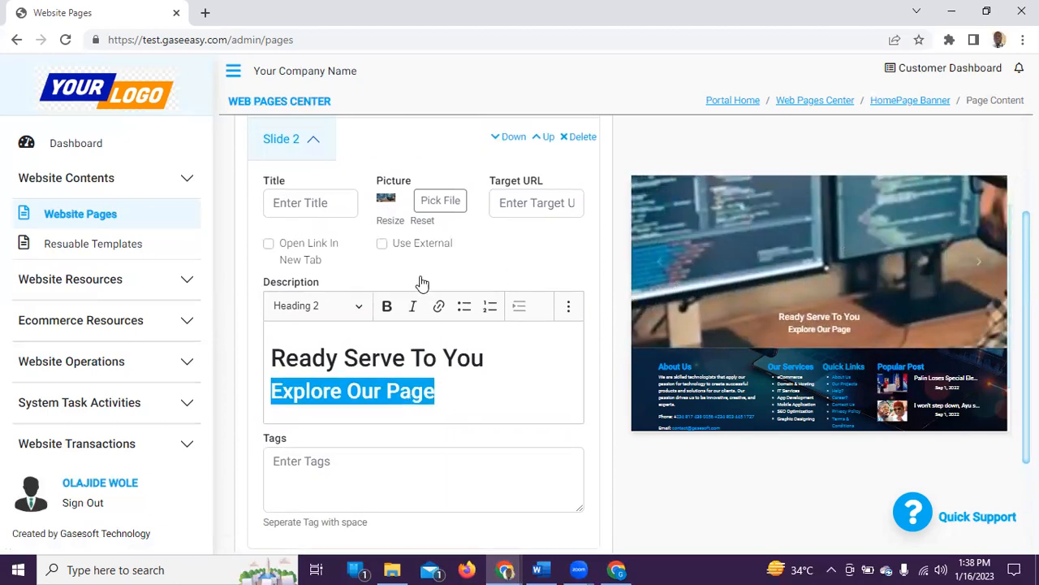
pyautogui.click(435, 147)
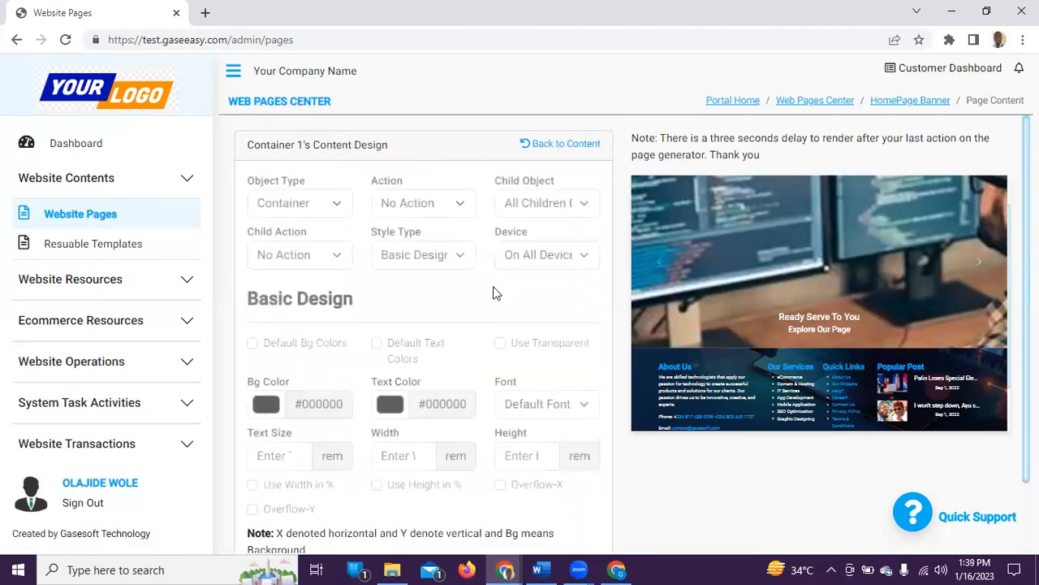
pyautogui.click(658, 266)
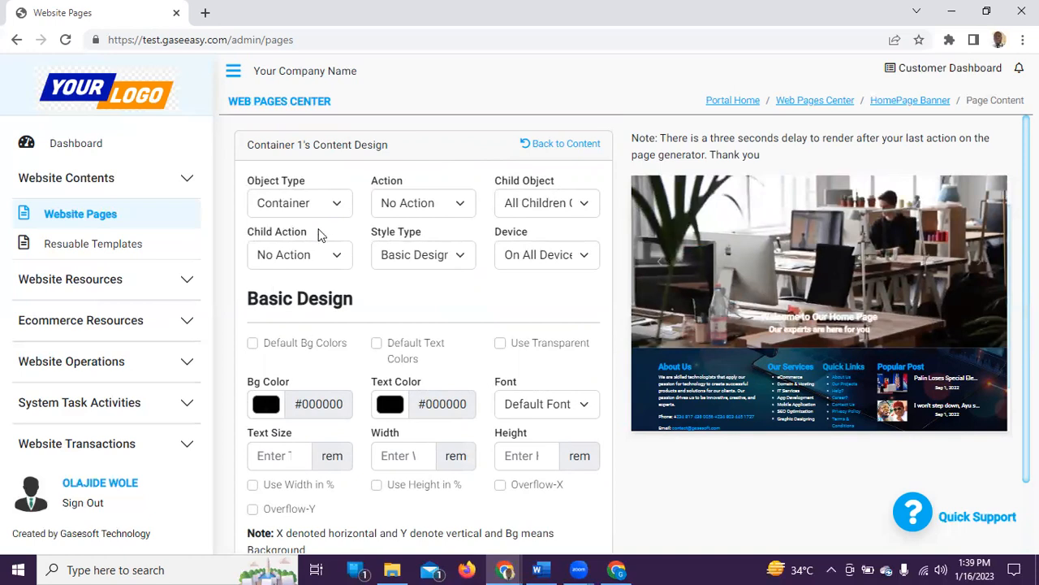
# - Target the images inside Card or Slider, enable transparency, and raise the background transparency to about four-fifths of its range
pyautogui.click(338, 206)
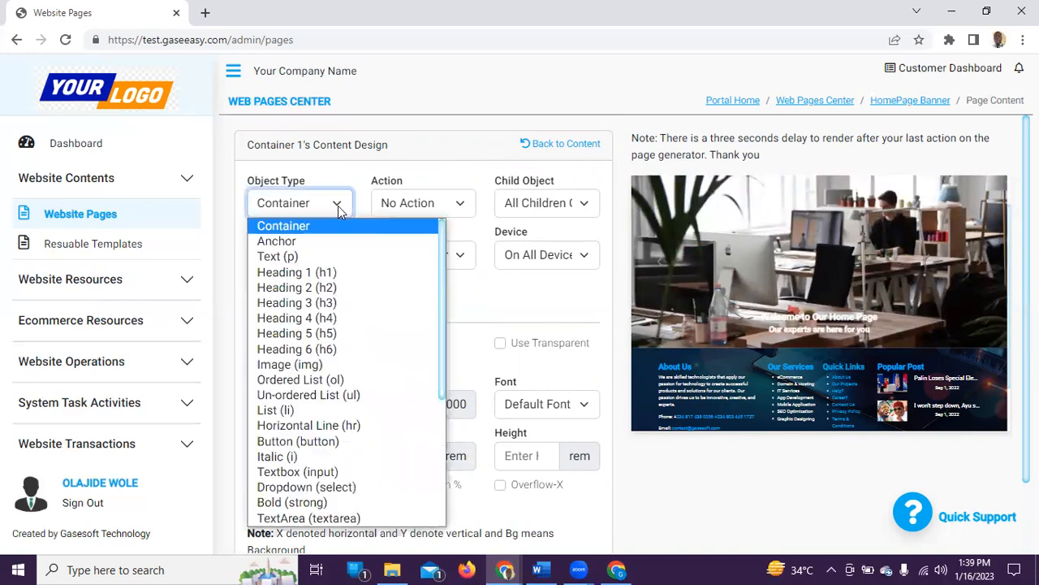
pyautogui.scroll(-5, 349, 406)
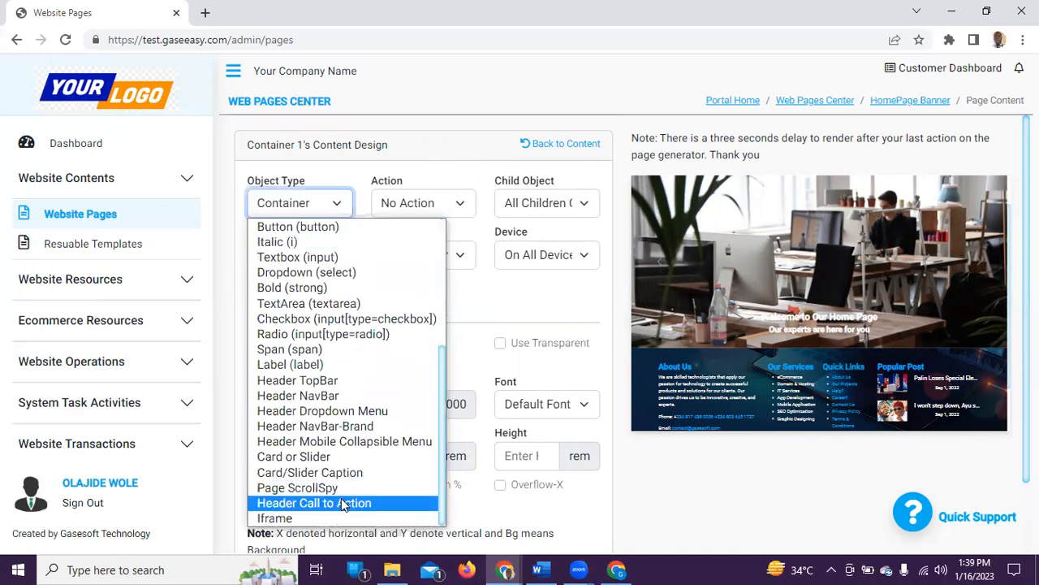
pyautogui.click(341, 456)
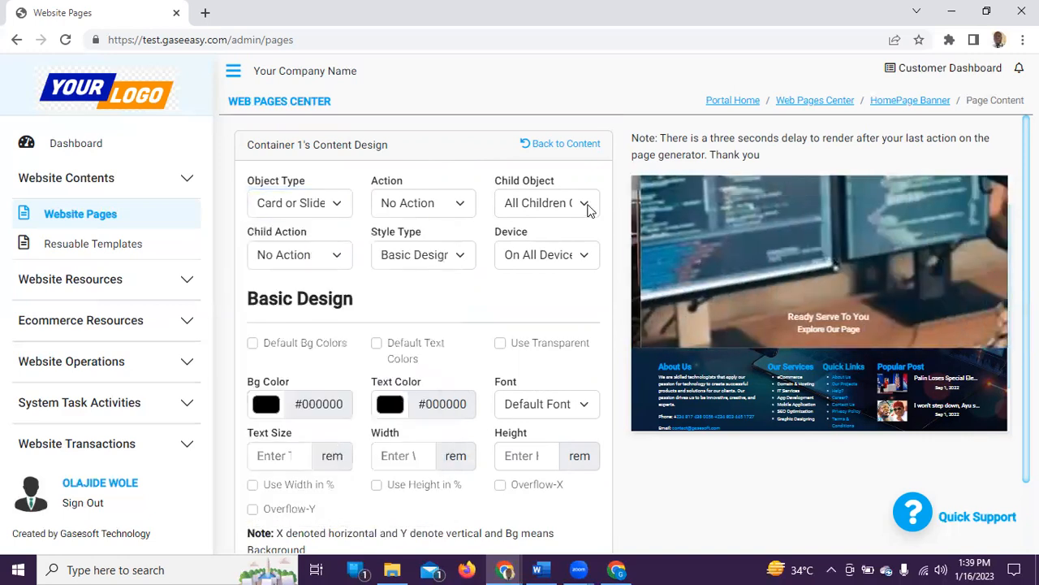
pyautogui.click(587, 205)
pyautogui.click(560, 367)
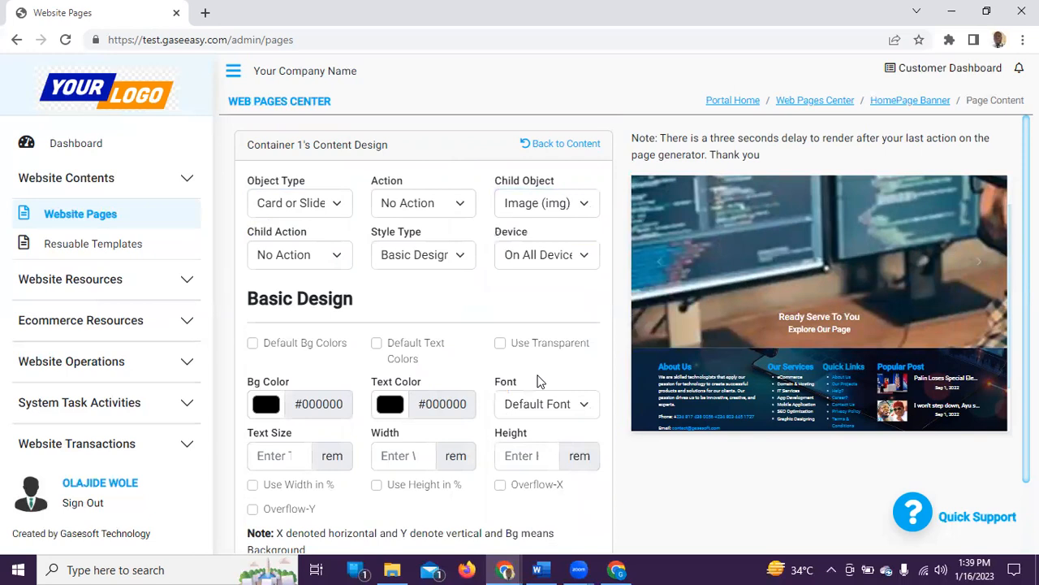
pyautogui.click(500, 343)
pyautogui.moveTo(482, 399); pyautogui.dragTo(494, 399)
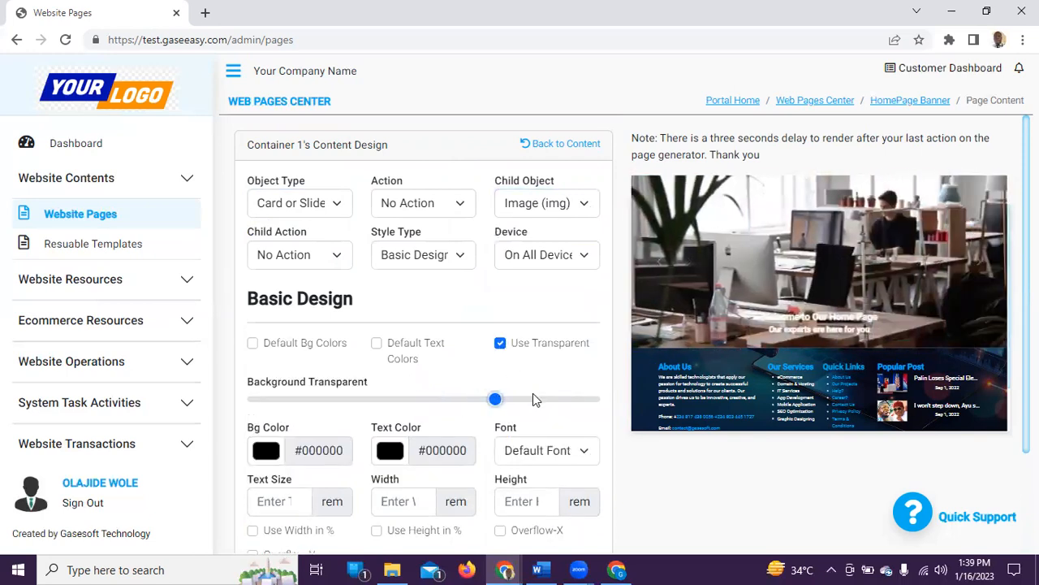
pyautogui.click(529, 399)
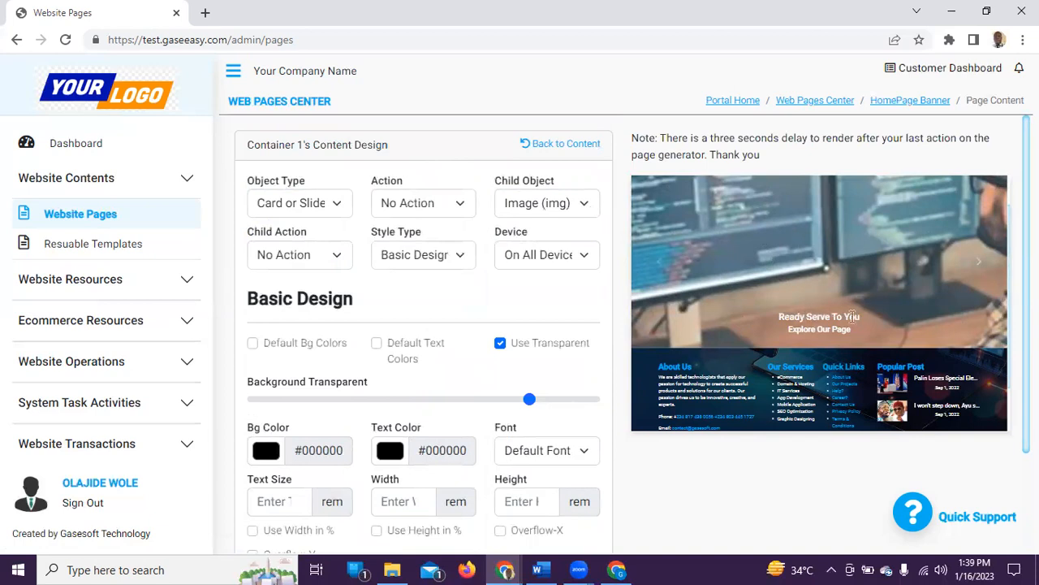
# - Target Heading 2 (h2) inside Card/Slider Caption and set its text size to 4 rem
pyautogui.click(333, 210)
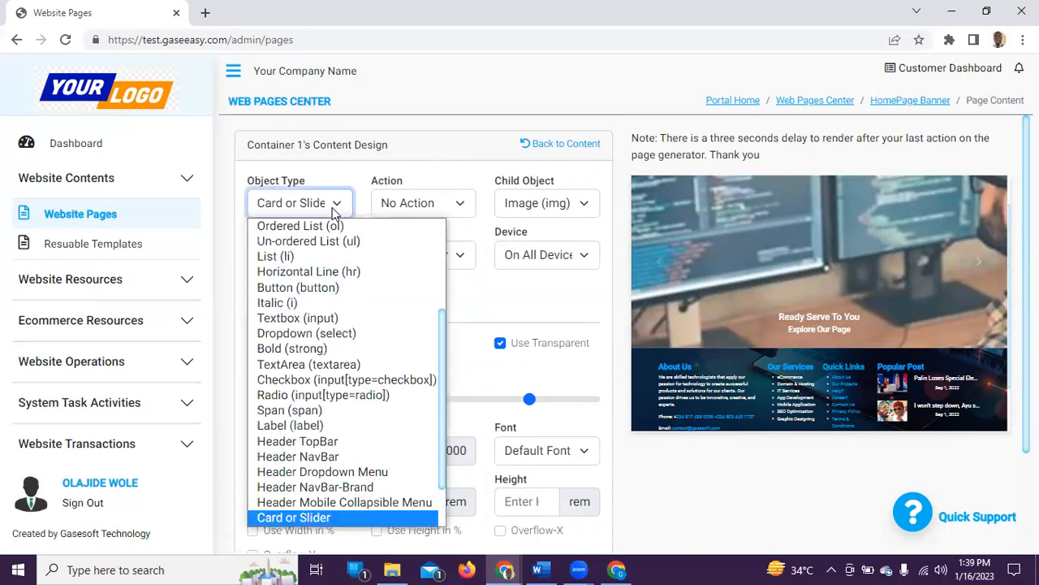
pyautogui.scroll(-2, 333, 503)
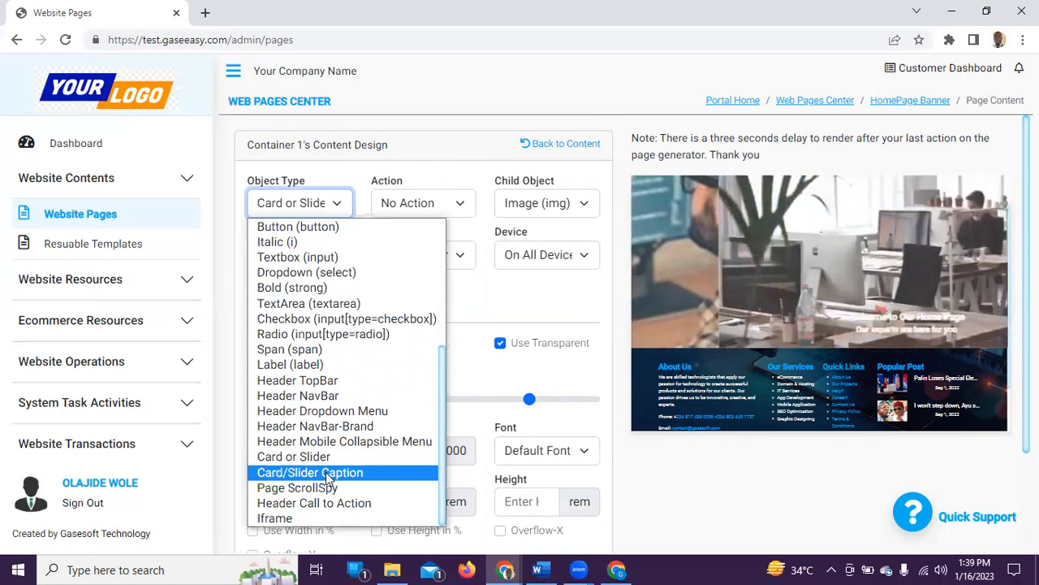
pyautogui.click(326, 472)
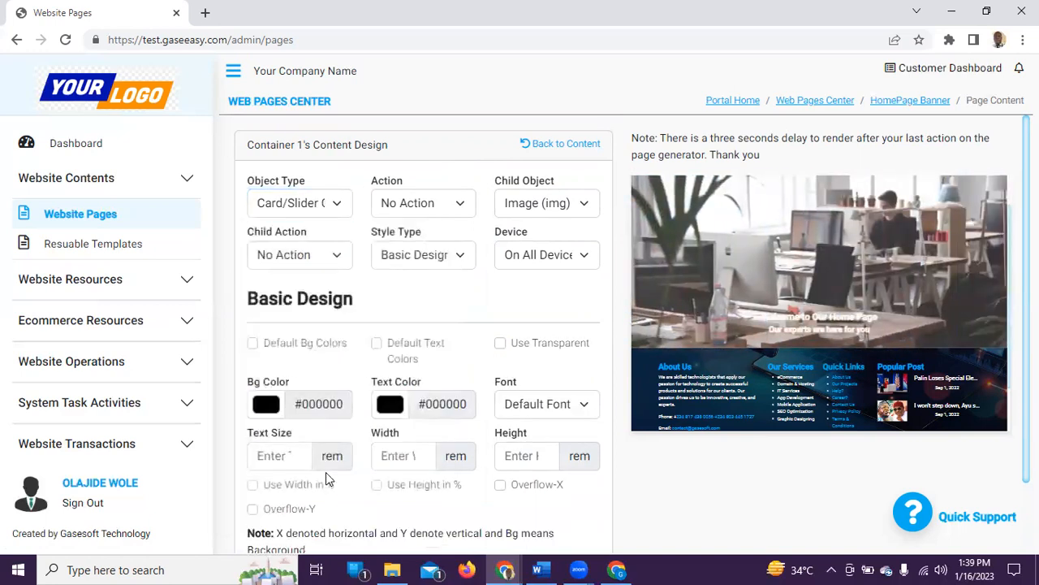
pyautogui.click(548, 208)
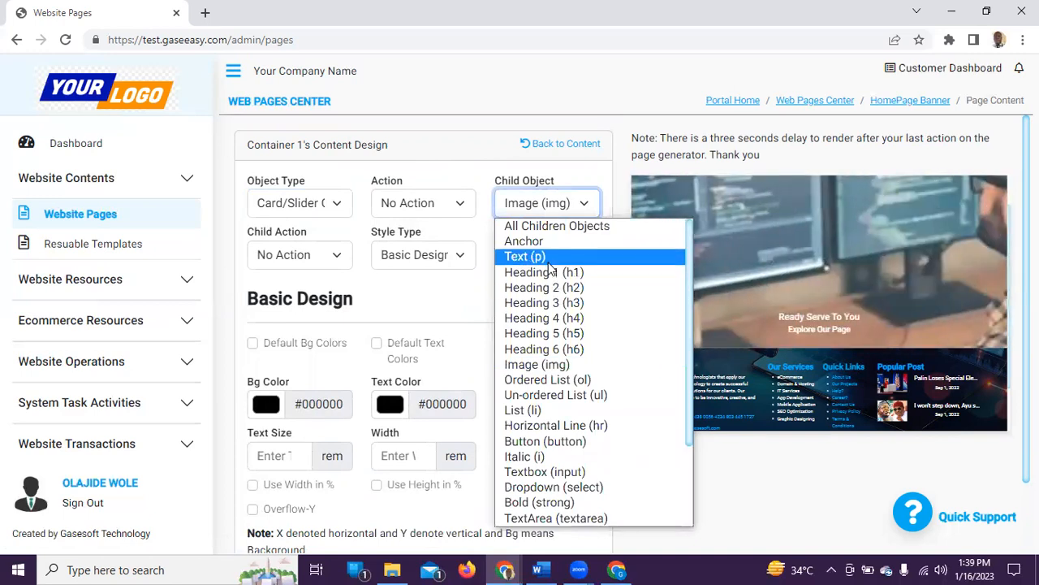
pyautogui.click(544, 288)
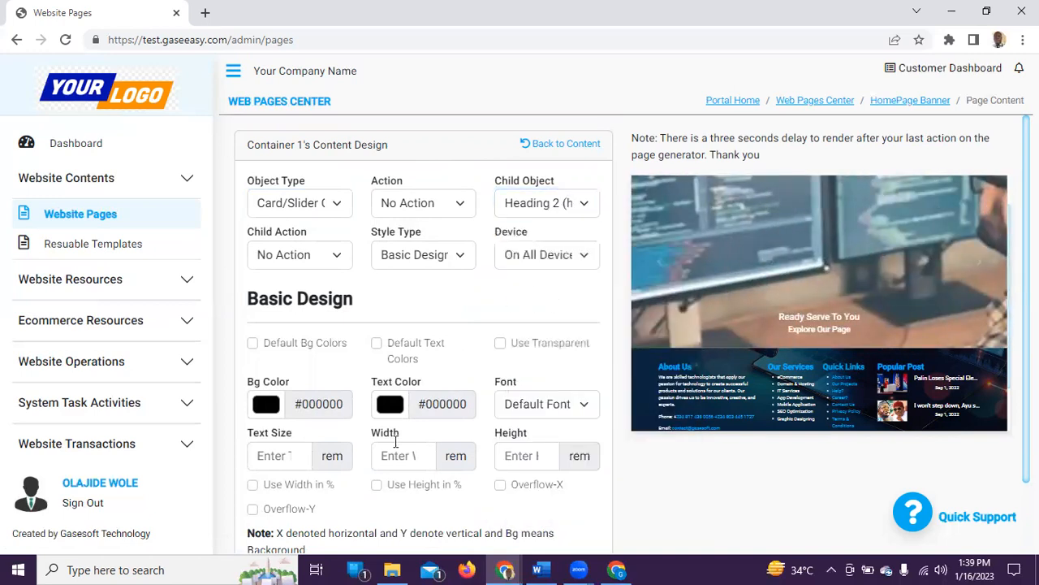
pyautogui.click(296, 453)
pyautogui.click(297, 453)
pyautogui.click(297, 453)
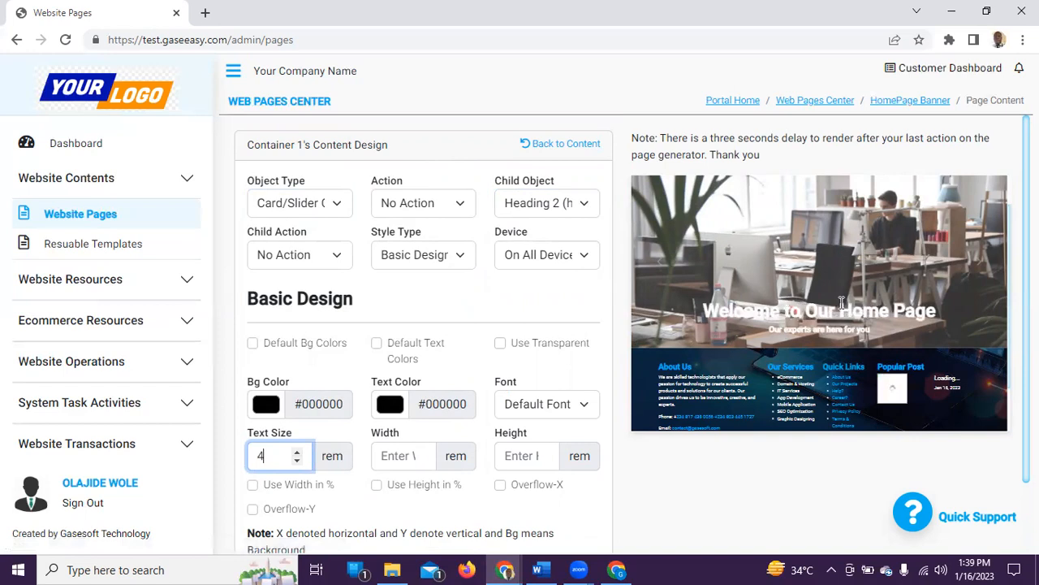
pyautogui.click(356, 486)
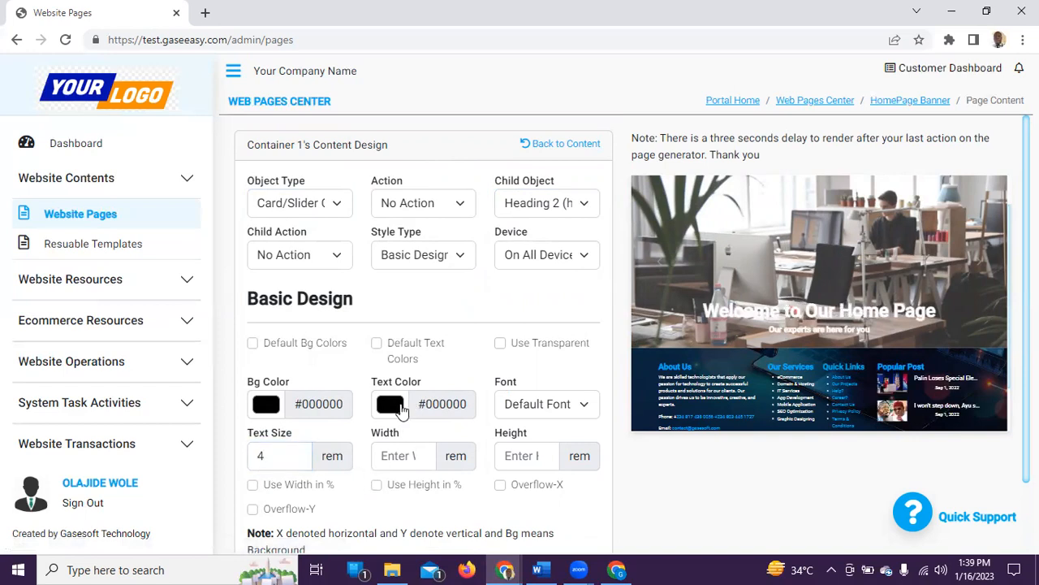
# - Set the caption Heading 2 text color to yellow #f9c406 and check the other slide in the preview
pyautogui.click(400, 409)
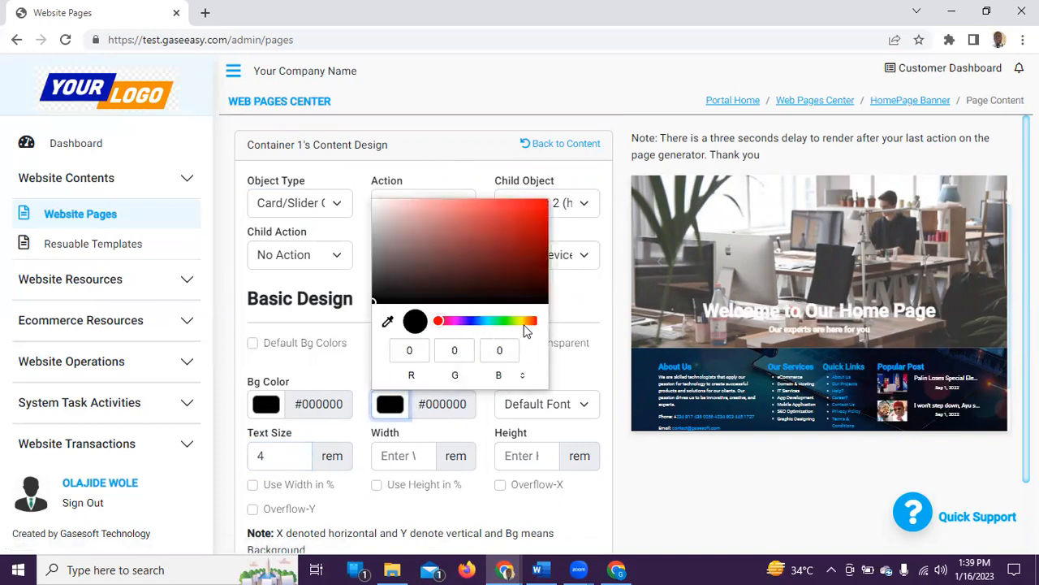
pyautogui.click(524, 323)
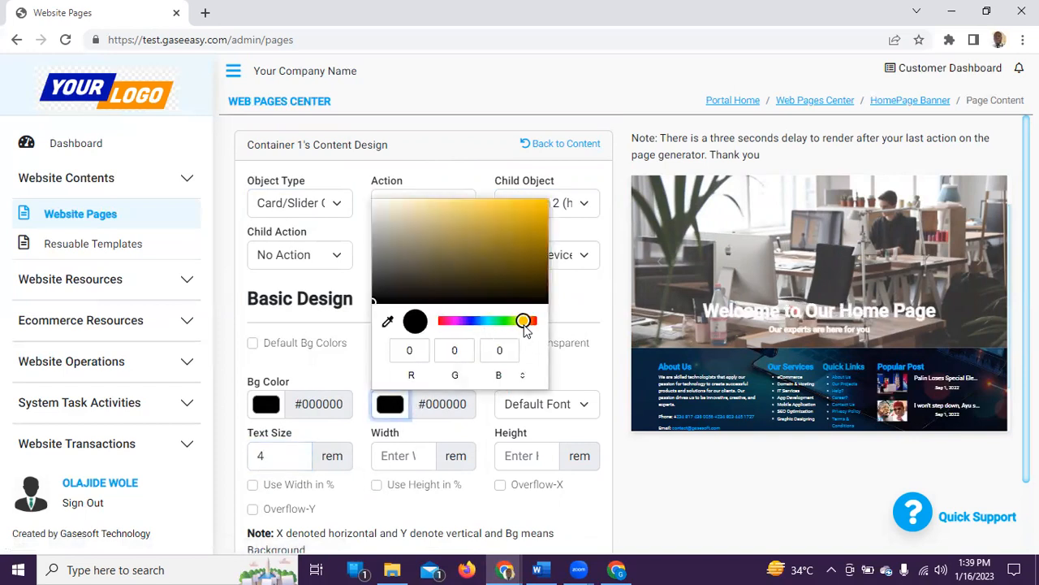
pyautogui.click(540, 204)
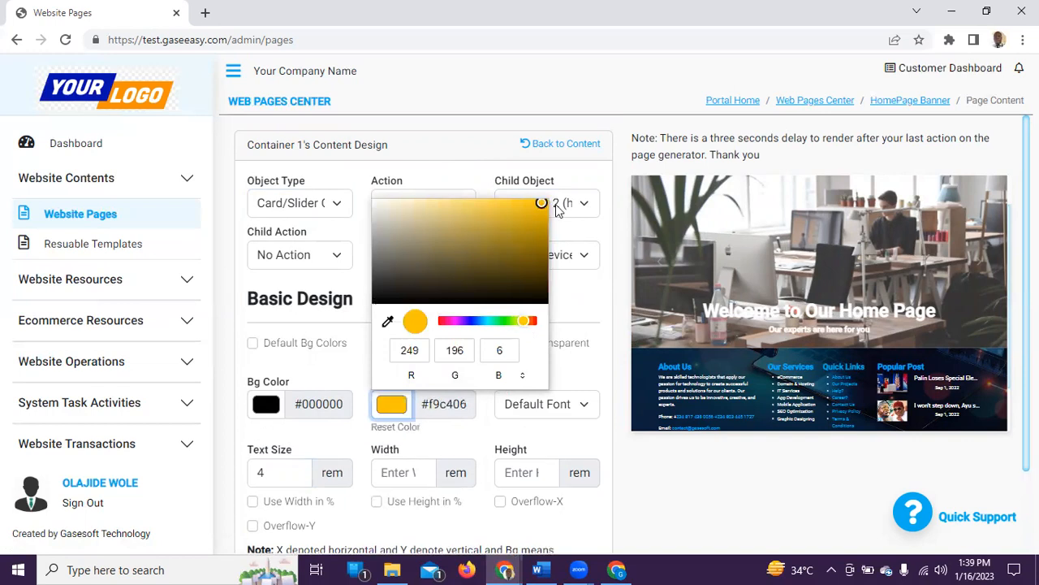
pyautogui.click(555, 438)
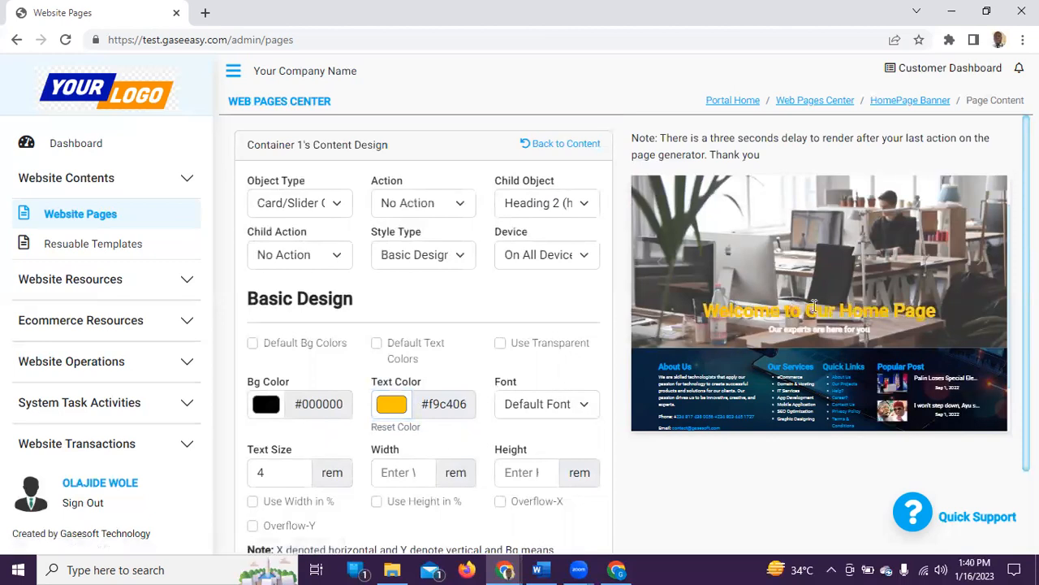
pyautogui.click(979, 262)
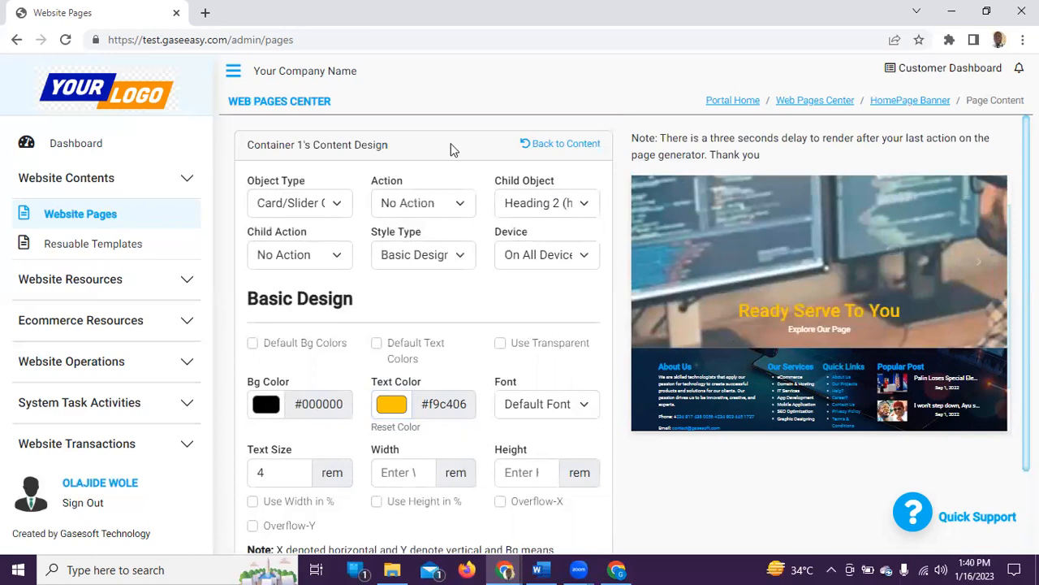
# - Give the caption's Heading 3 (h3) a text size of 1 rem and green text color #71f702, and preview the other slide
pyautogui.click(555, 208)
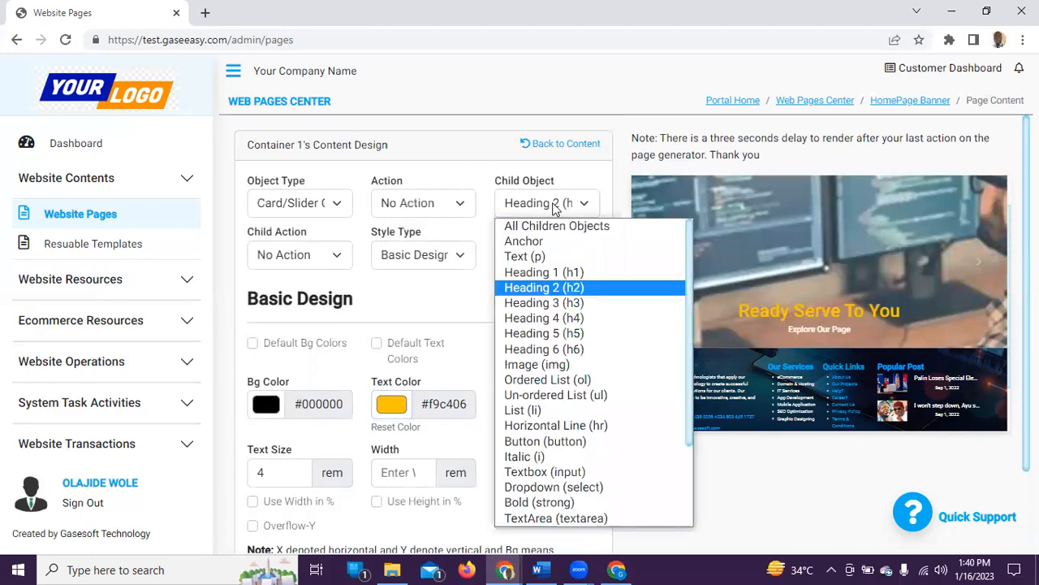
pyautogui.click(548, 304)
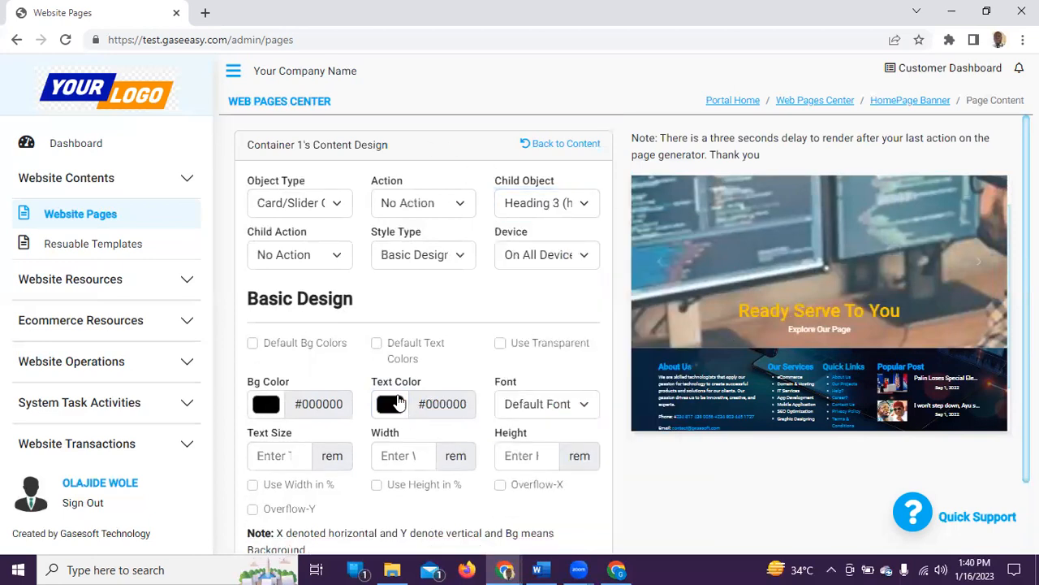
pyautogui.click(297, 452)
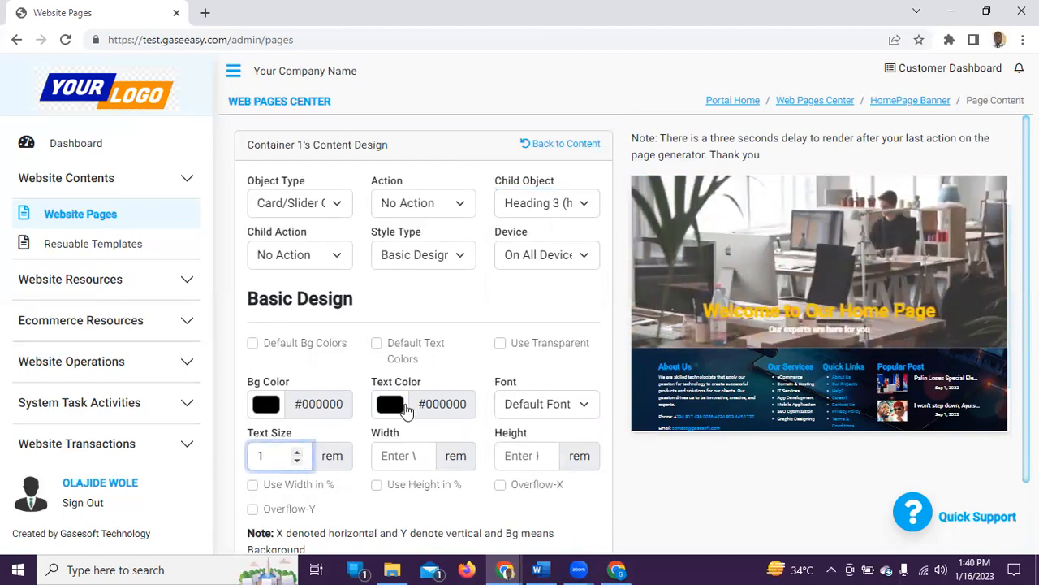
pyautogui.click(391, 405)
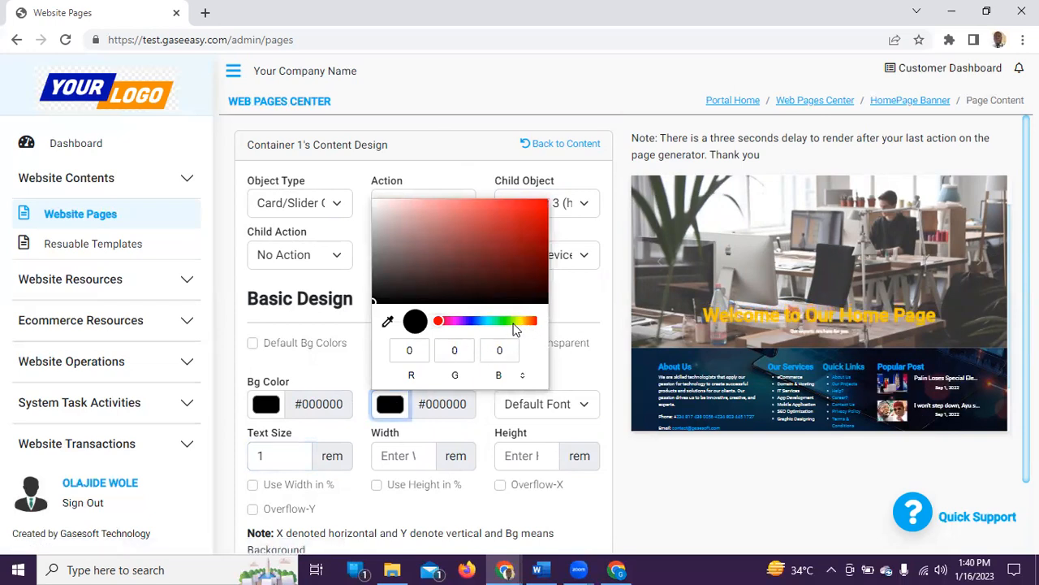
pyautogui.click(512, 321)
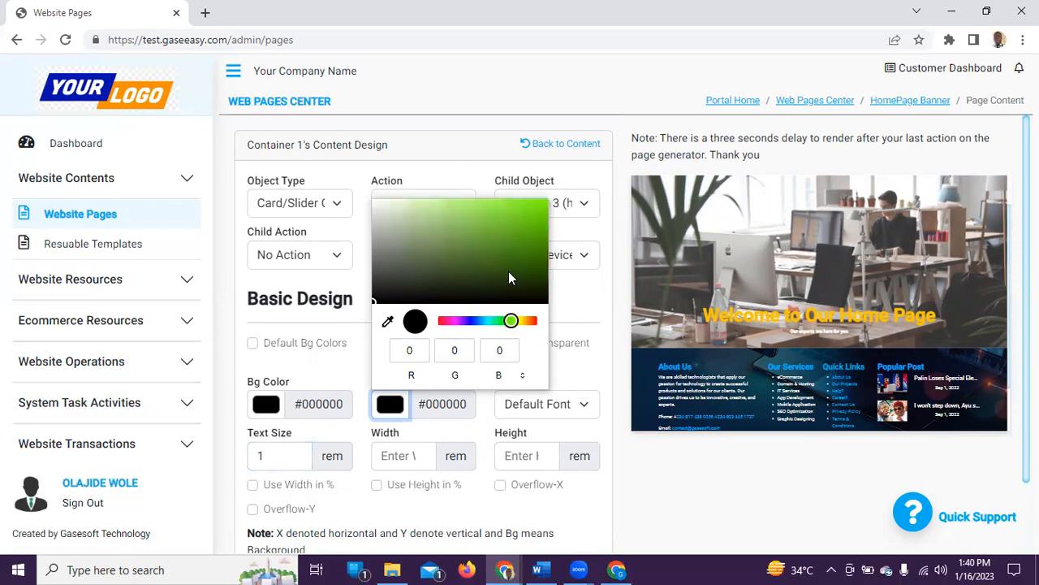
pyautogui.click(544, 203)
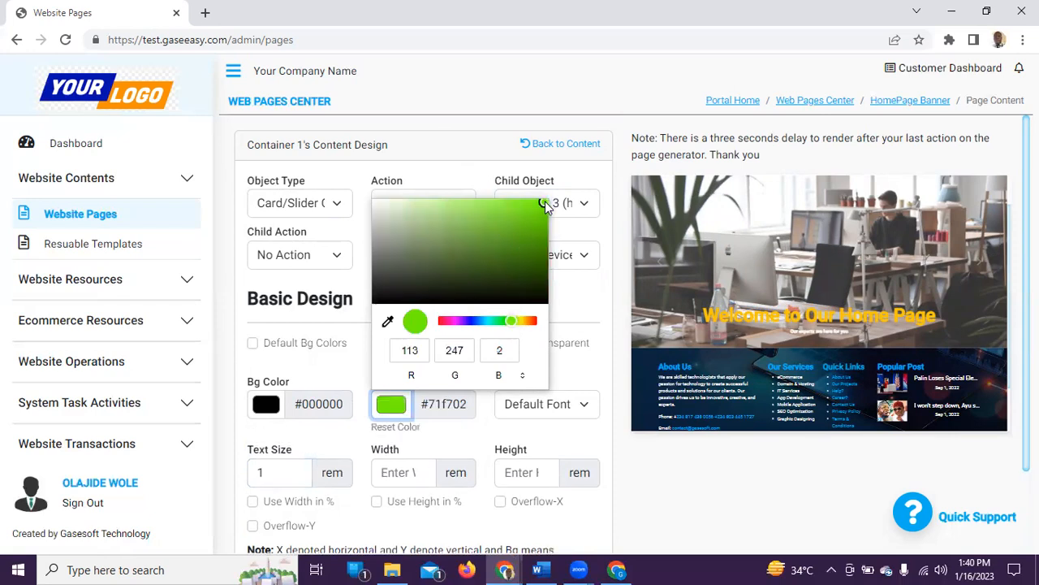
pyautogui.click(538, 428)
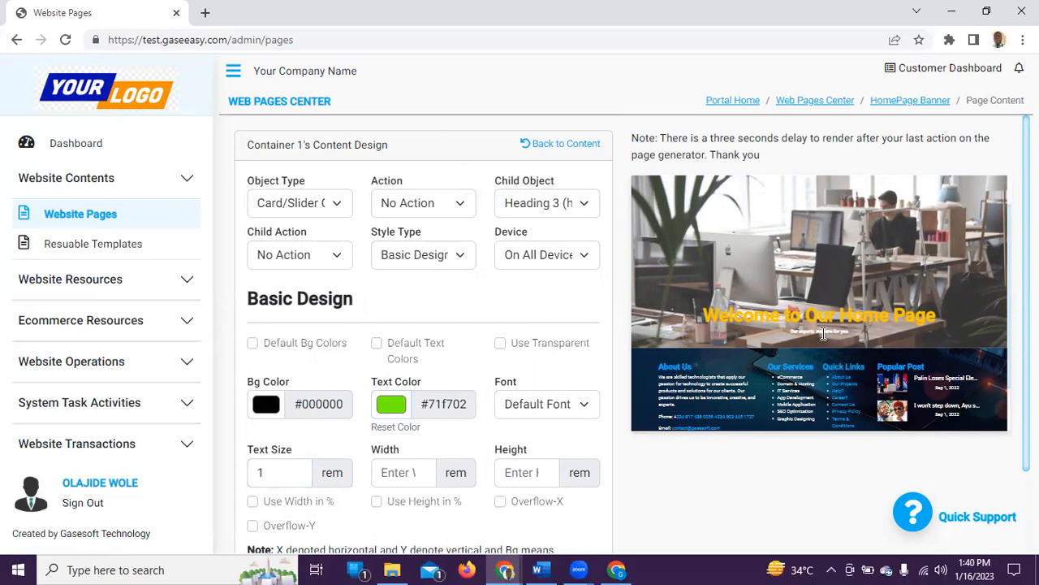
pyautogui.click(989, 274)
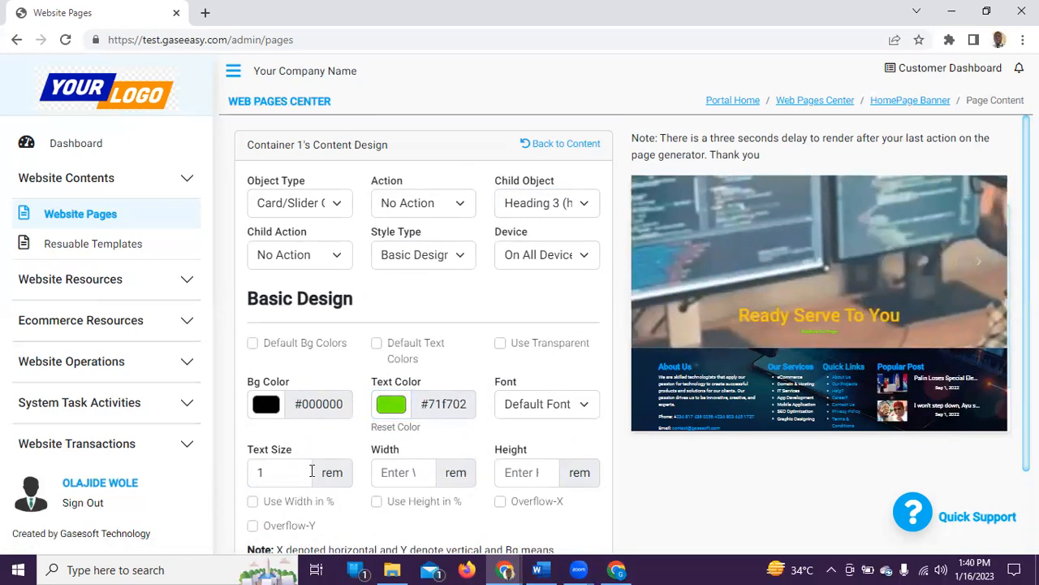
# - Set the caption Heading 3 text size to 2 rem and check the captions on both slides in the preview
pyautogui.click(298, 468)
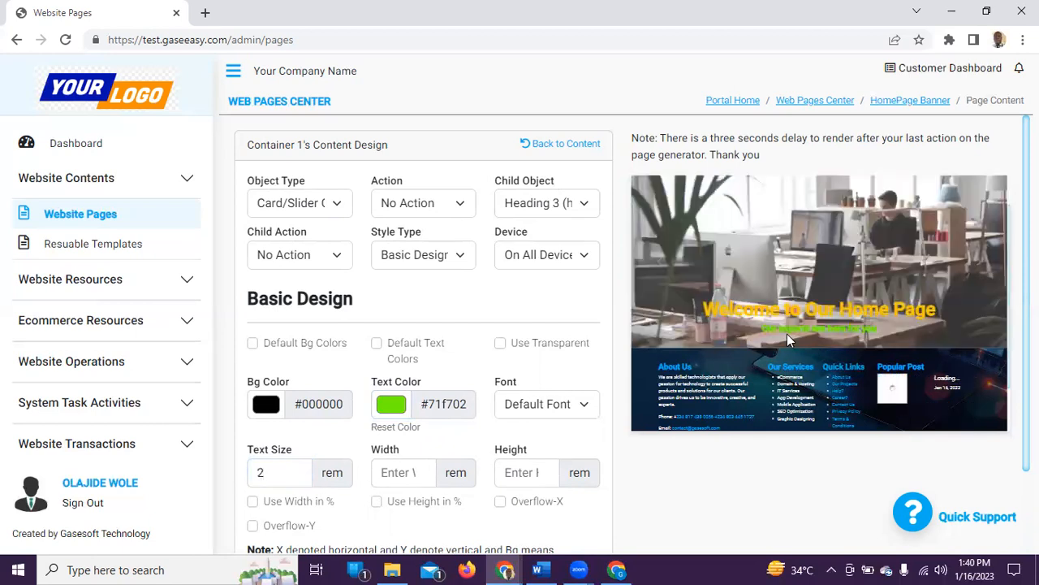
pyautogui.click(994, 286)
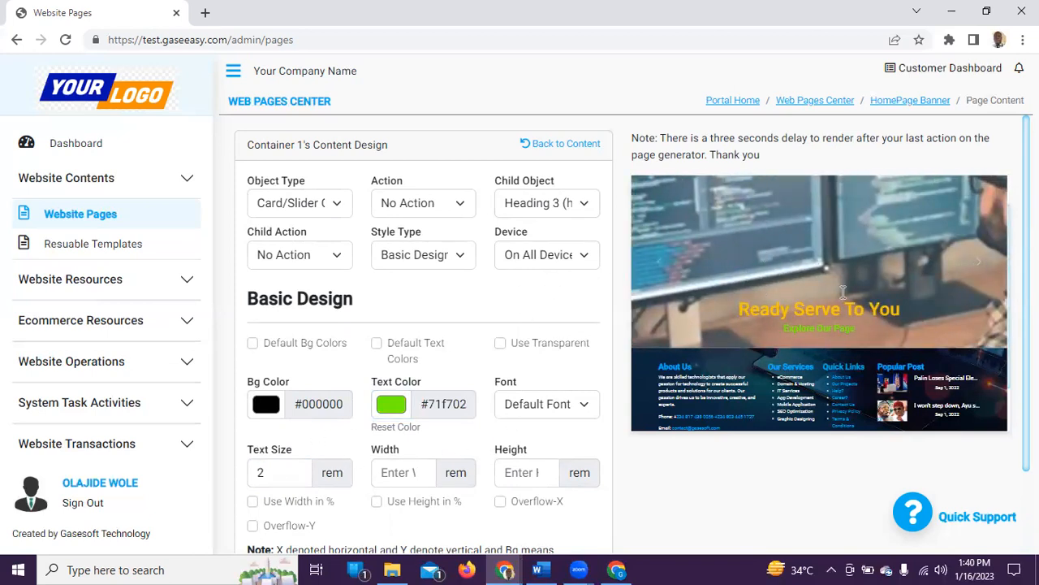
pyautogui.moveTo(749, 302); pyautogui.dragTo(859, 339)
# - Switch the caption Heading 3 to the Space & Gap style type and set its bottom margin to 3 rem
pyautogui.click(553, 204)
pyautogui.click(553, 204)
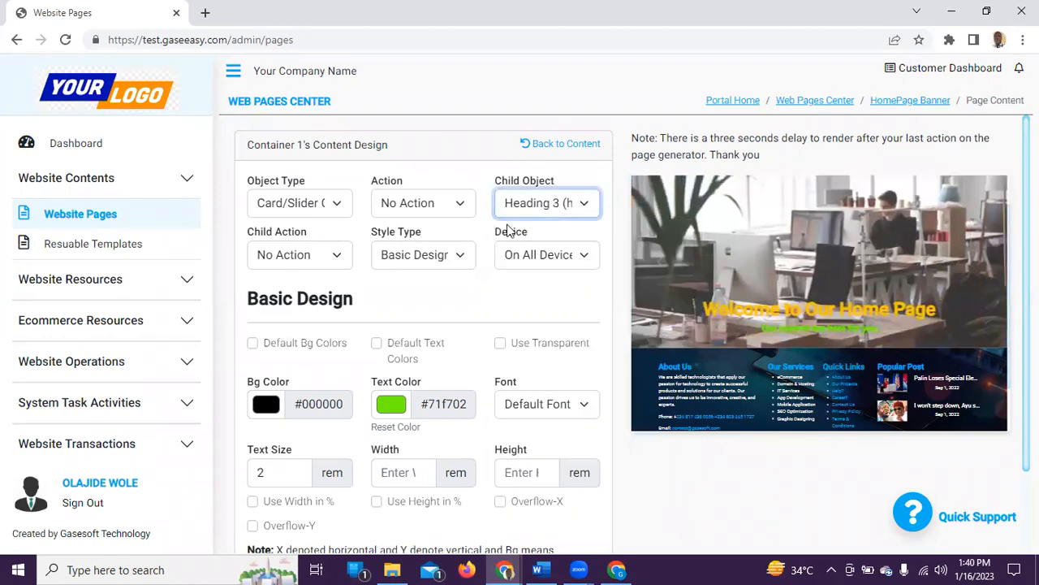
pyautogui.click(443, 257)
pyautogui.click(443, 294)
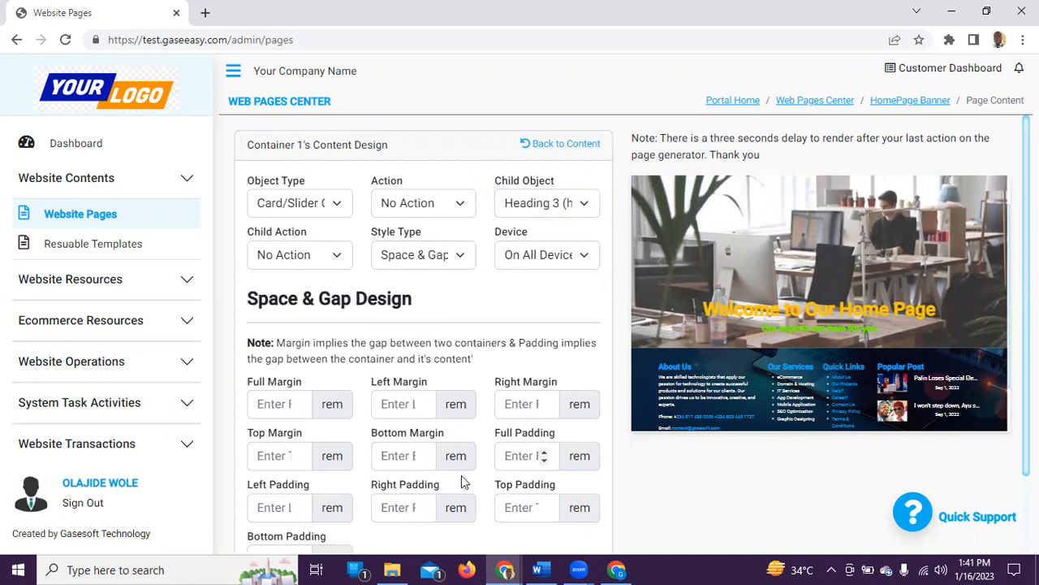
pyautogui.click(422, 457)
pyautogui.write('2')
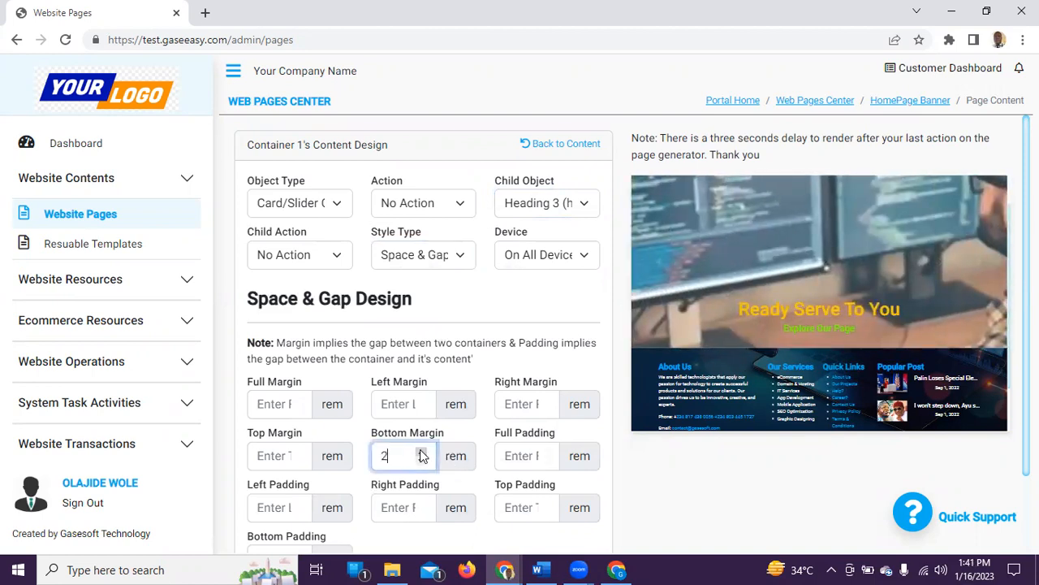
pyautogui.click(455, 536)
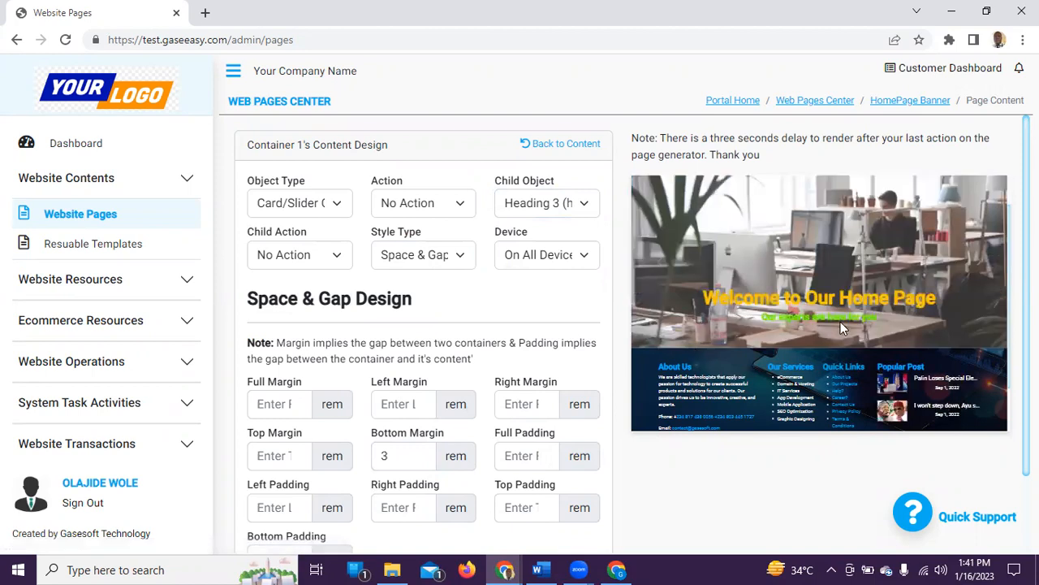
# - Set the caption Heading 3's bottom margin to 7 rem, check the other slide in the preview, and update the web page
pyautogui.click(420, 452)
pyautogui.click(696, 272)
pyautogui.click(420, 453)
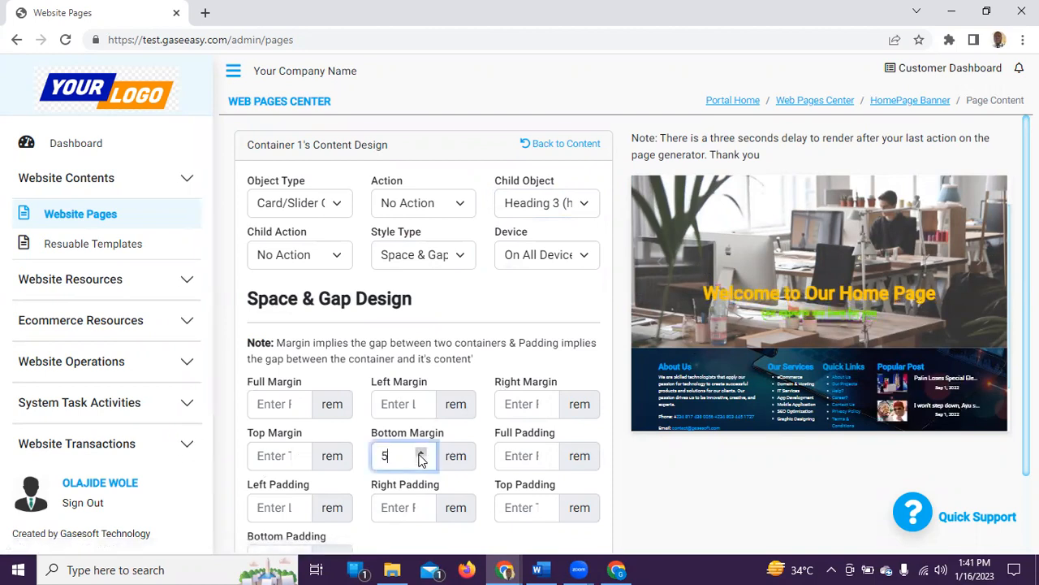
pyautogui.click(678, 265)
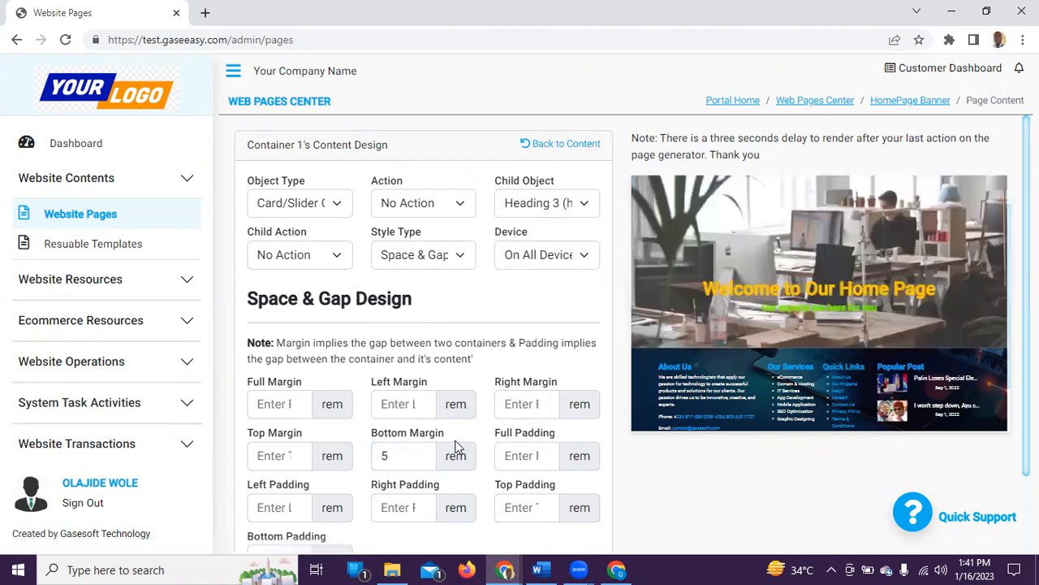
pyautogui.click(420, 452)
pyautogui.click(421, 452)
pyautogui.click(421, 452)
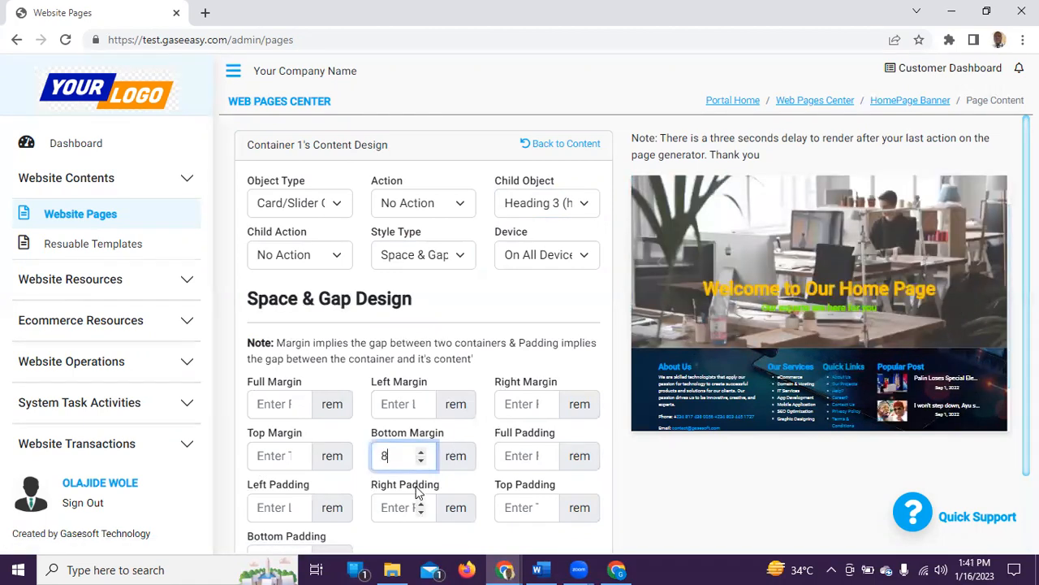
pyautogui.click(421, 460)
pyautogui.click(426, 543)
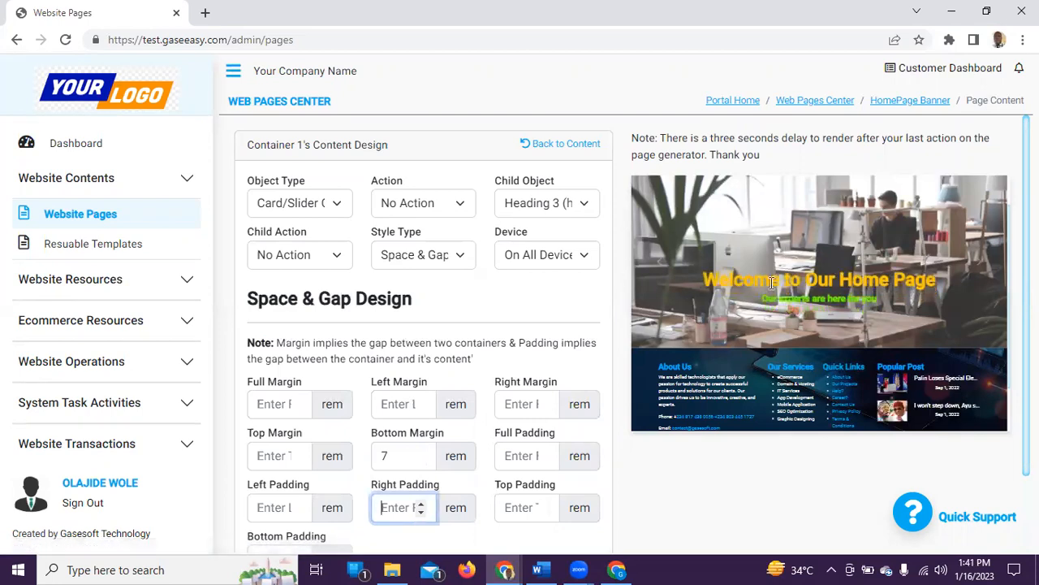
pyautogui.click(981, 263)
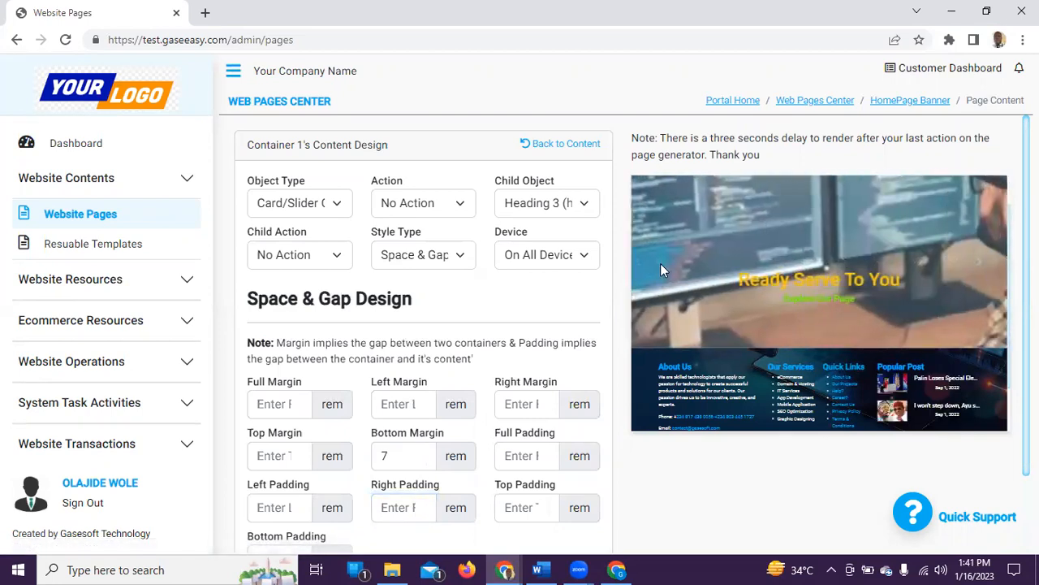
pyautogui.scroll(-2, 453, 347)
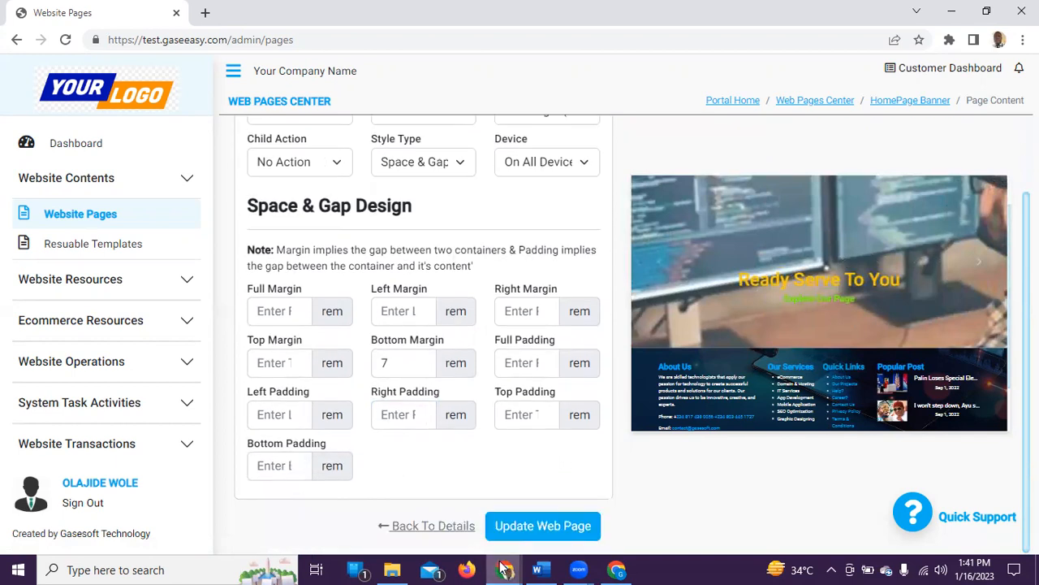
pyautogui.click(540, 524)
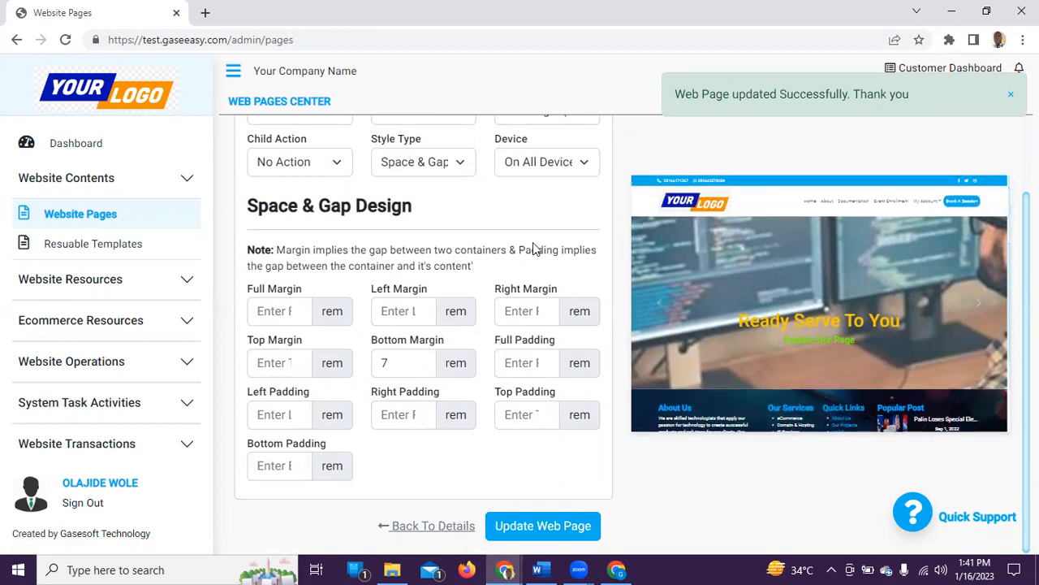
# - Add a second row with text and picture content at 50% width each beneath the carousel row, and update the web page
pyautogui.scroll(2, 533, 248)
pyautogui.click(549, 147)
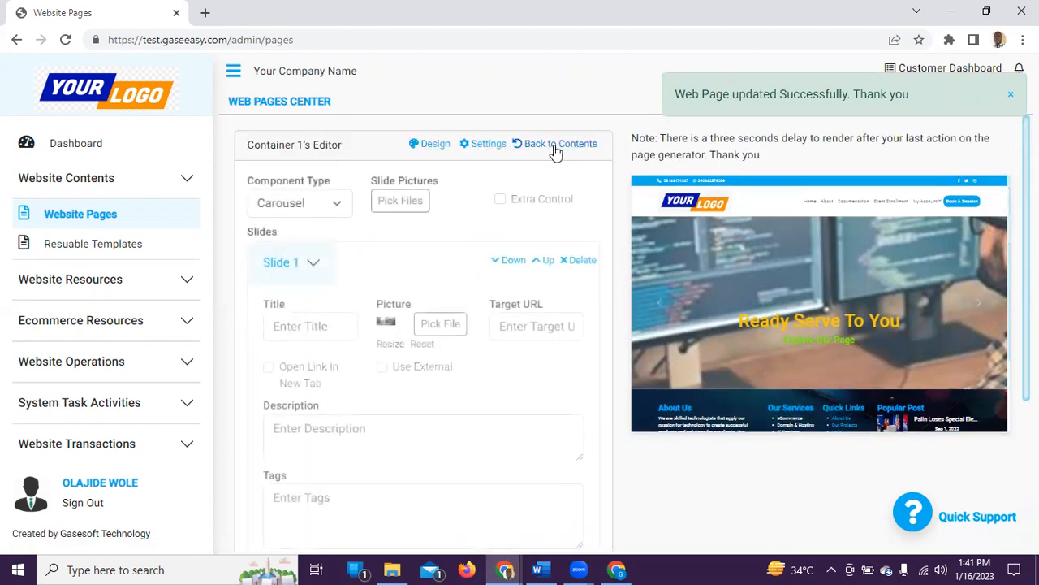
pyautogui.click(560, 145)
pyautogui.click(560, 144)
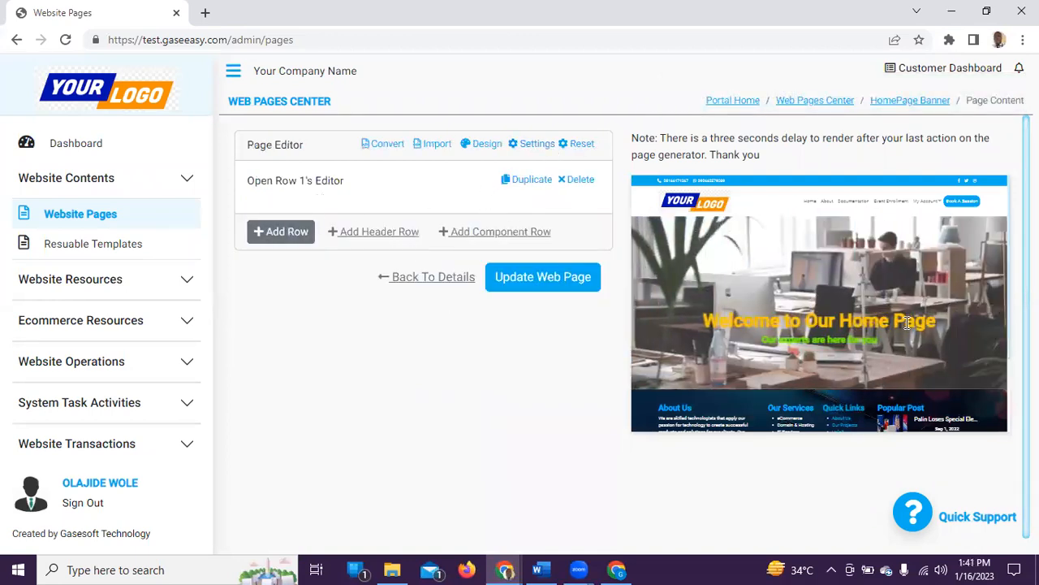
pyautogui.click(279, 234)
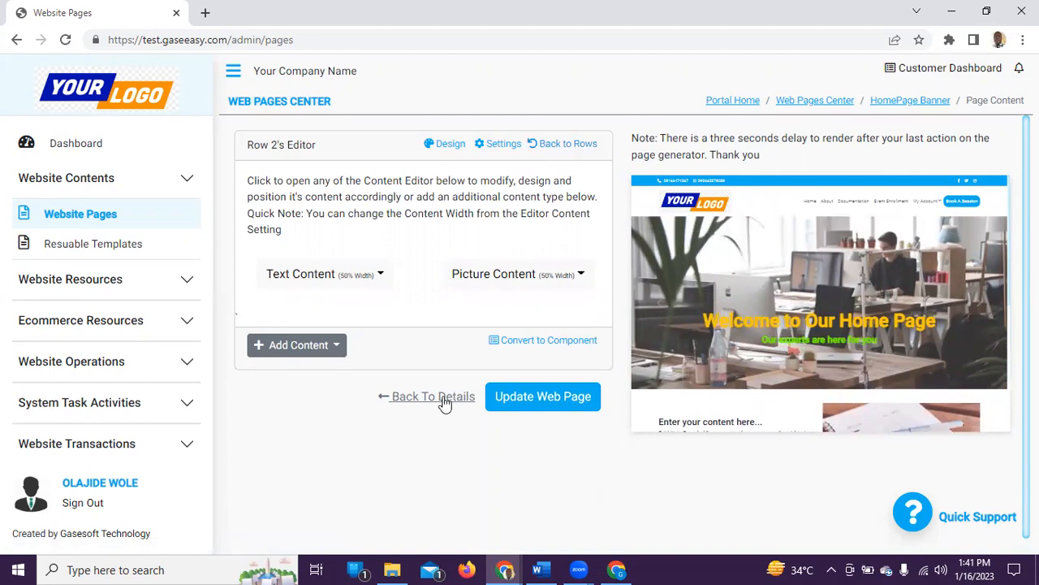
pyautogui.click(494, 398)
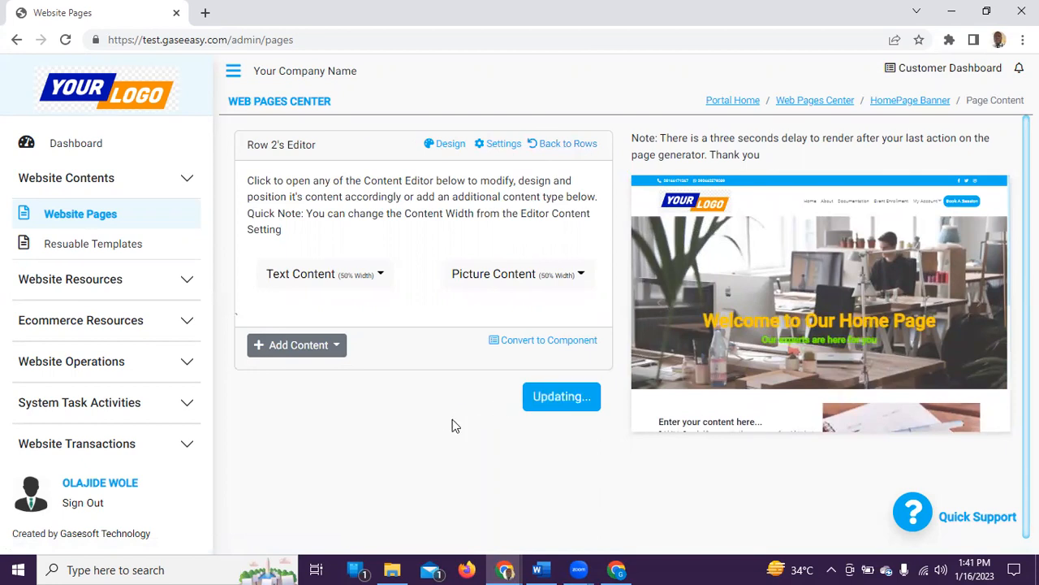
# - Open the HomePage Banner page in the browser's view and switch back and forth between the carousel slides to examine their pictures and captions
pyautogui.click(445, 401)
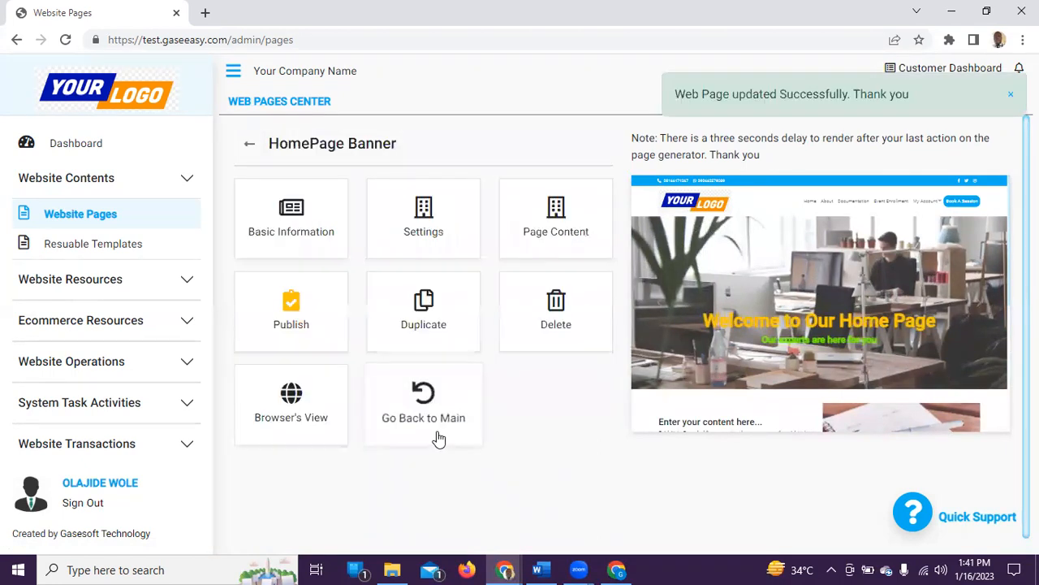
pyautogui.click(295, 416)
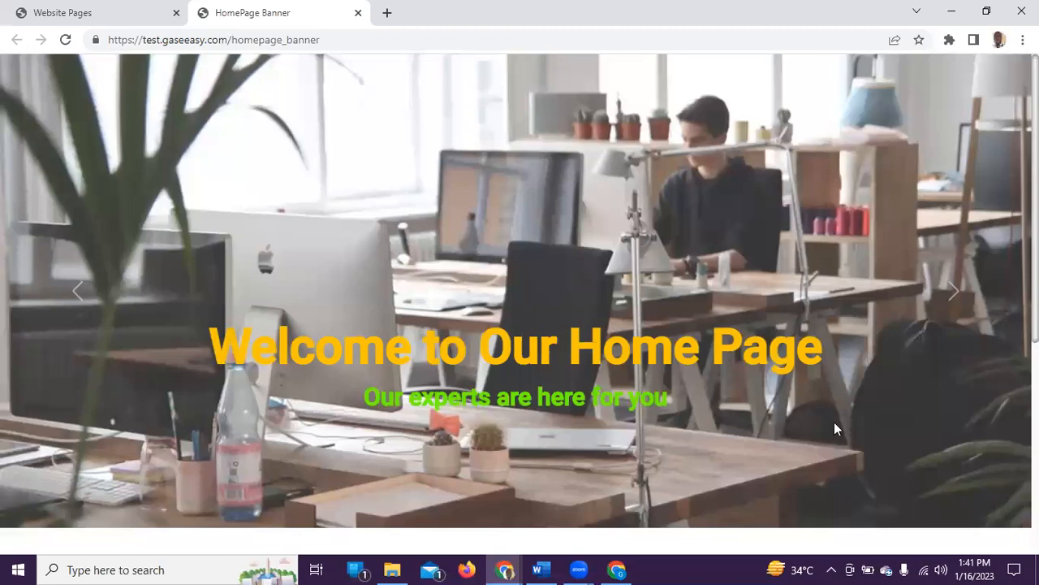
pyautogui.scroll(-2, 764, 382)
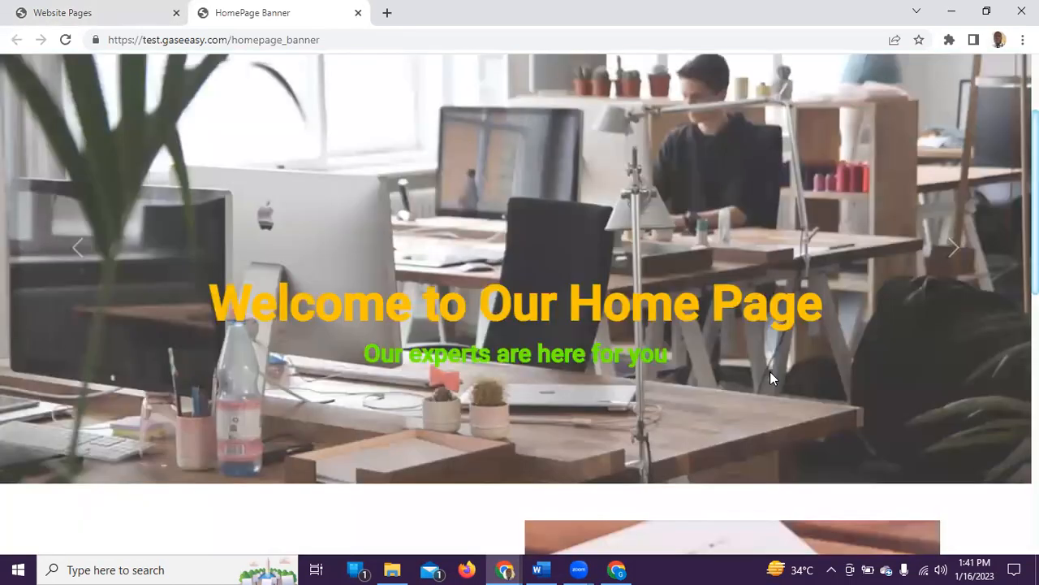
pyautogui.scroll(1, 770, 371)
pyautogui.click(960, 329)
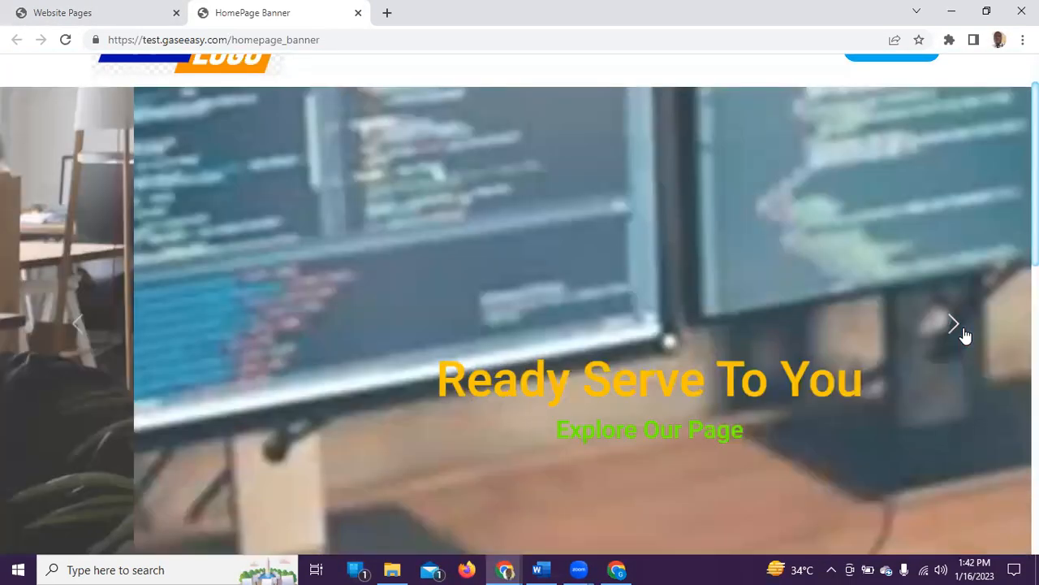
pyautogui.click(78, 325)
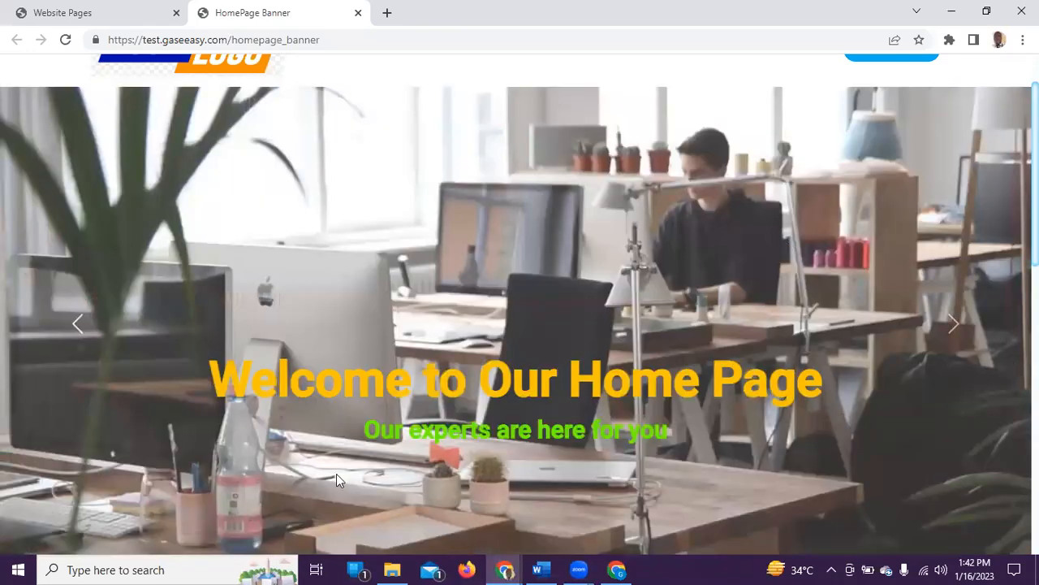
pyautogui.click(952, 327)
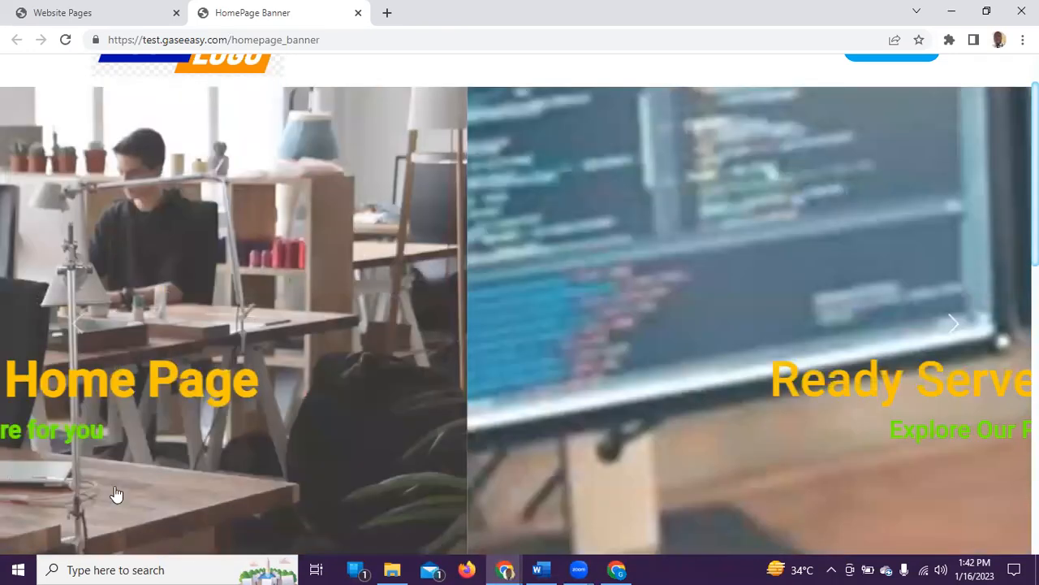
pyautogui.click(81, 328)
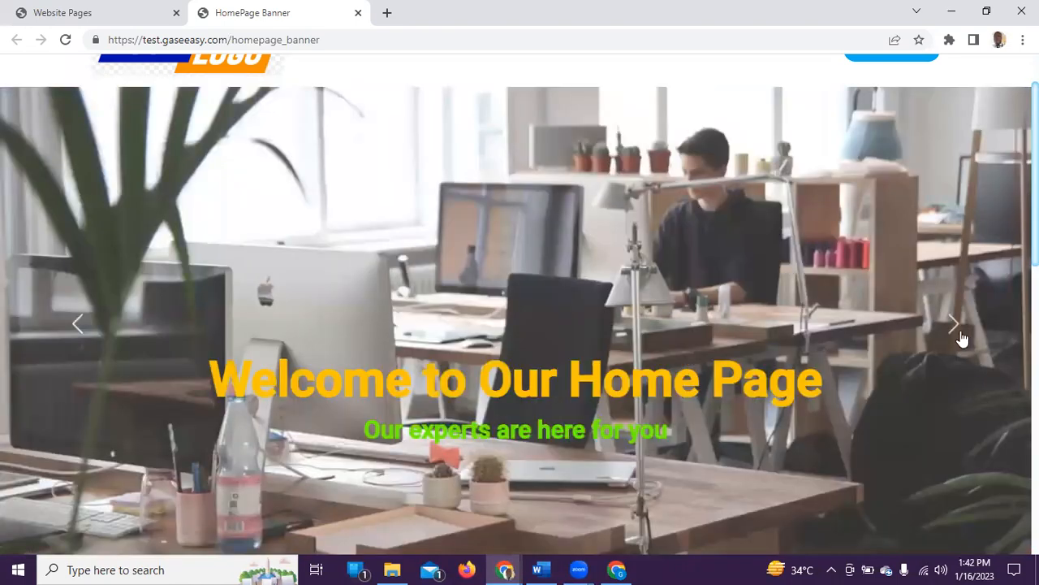
pyautogui.click(954, 325)
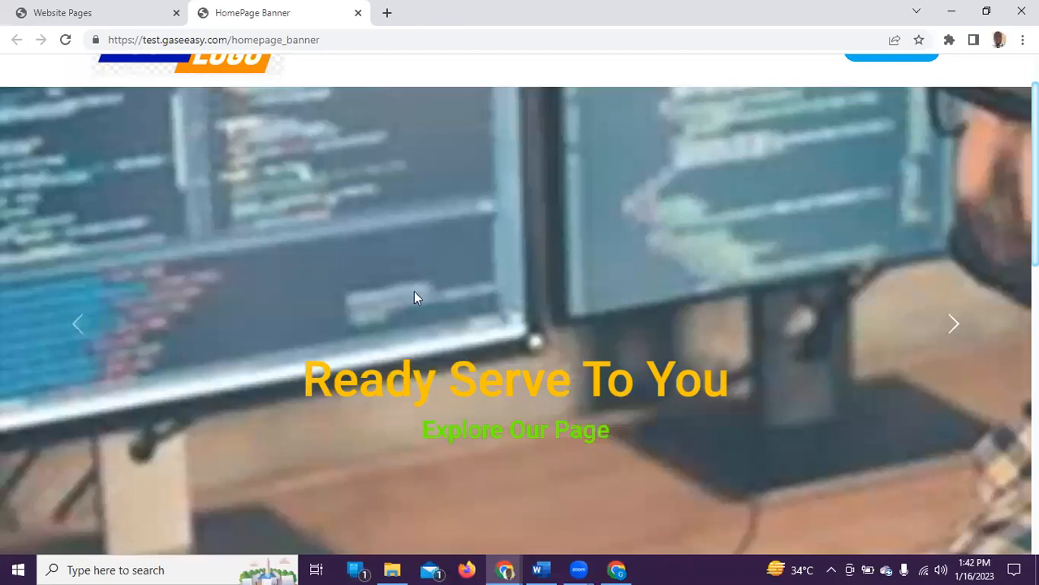